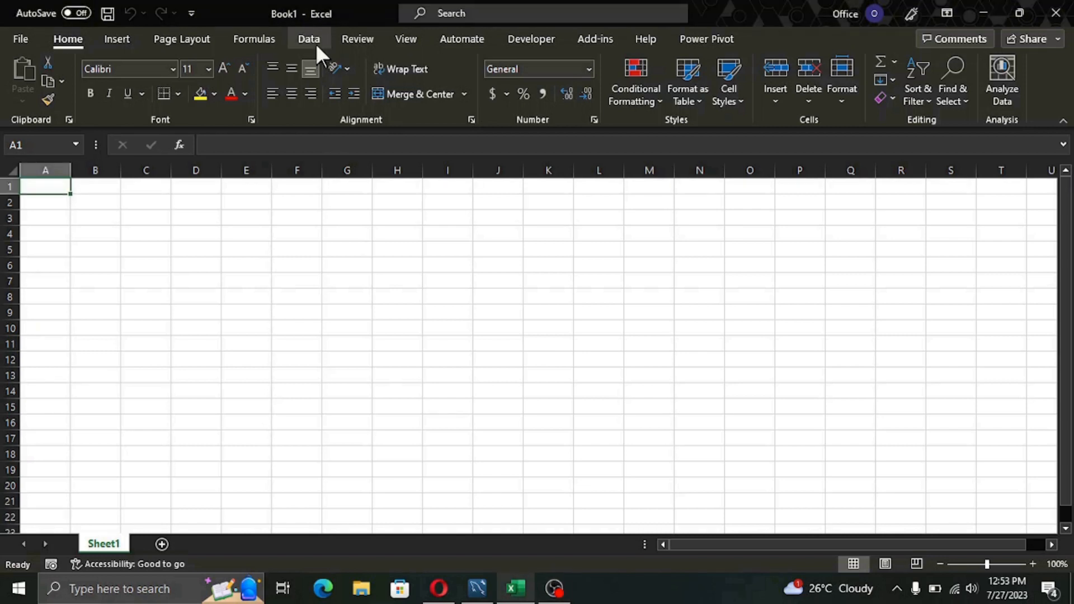
Start importing external data through ODBC, using trial_connection as the data source name
click(316, 44)
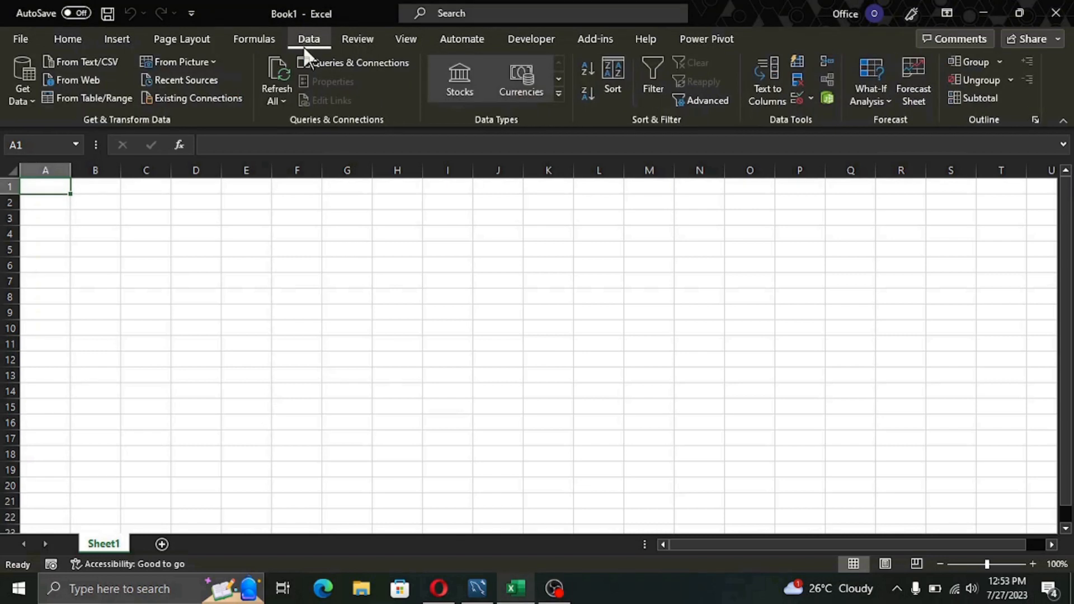
click(38, 96)
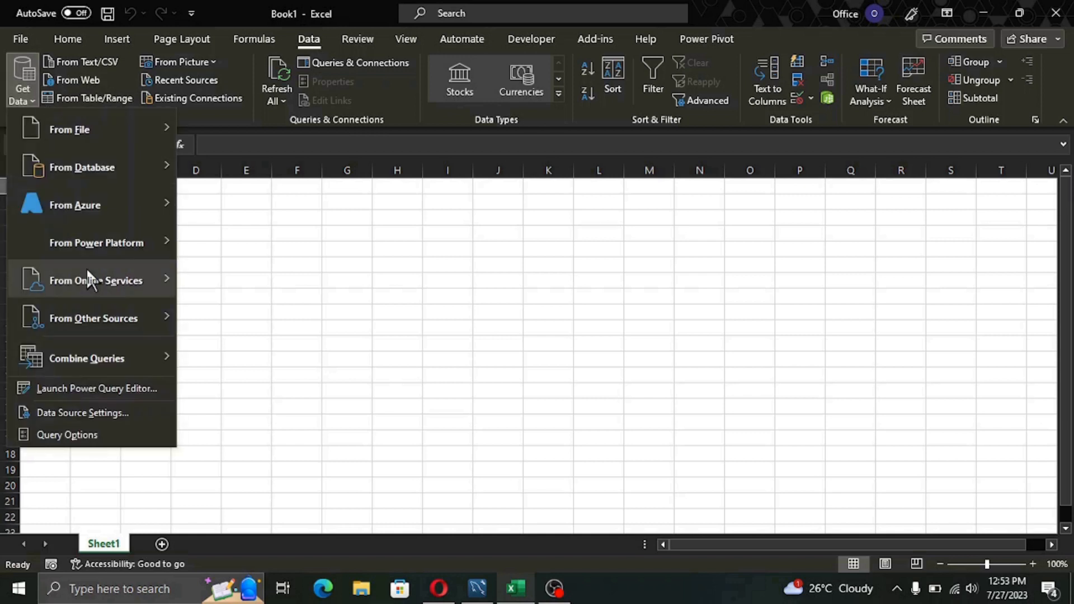
mouse_move(102, 317)
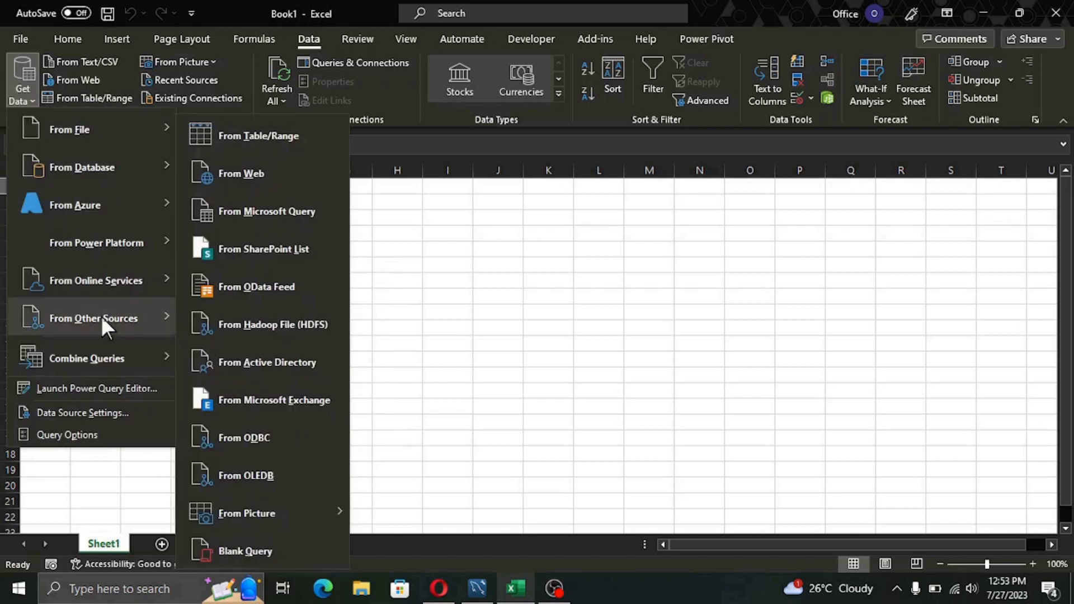
click(249, 434)
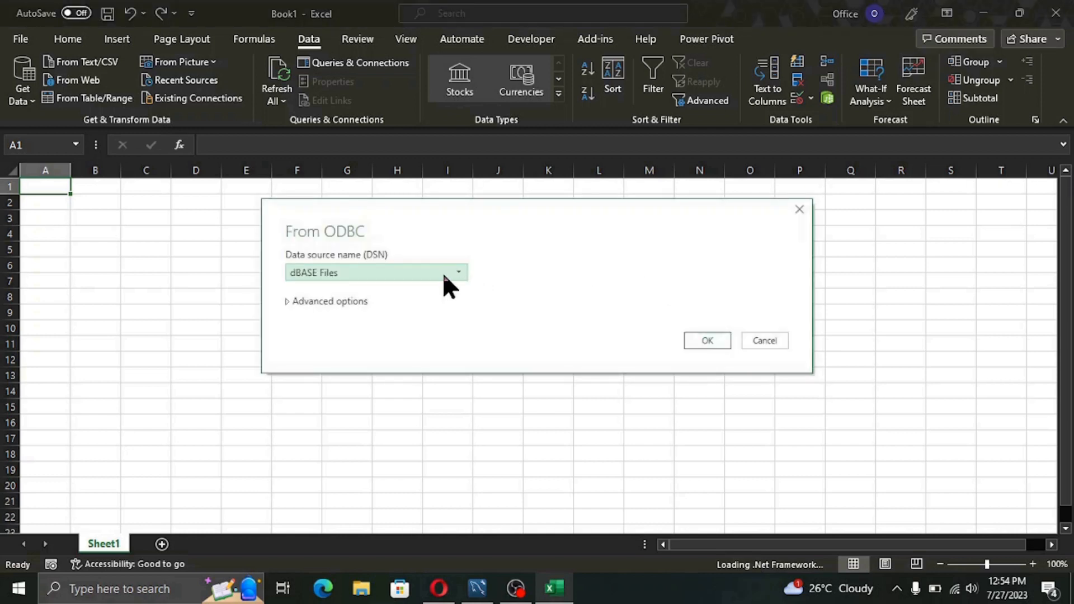
click(443, 275)
click(355, 366)
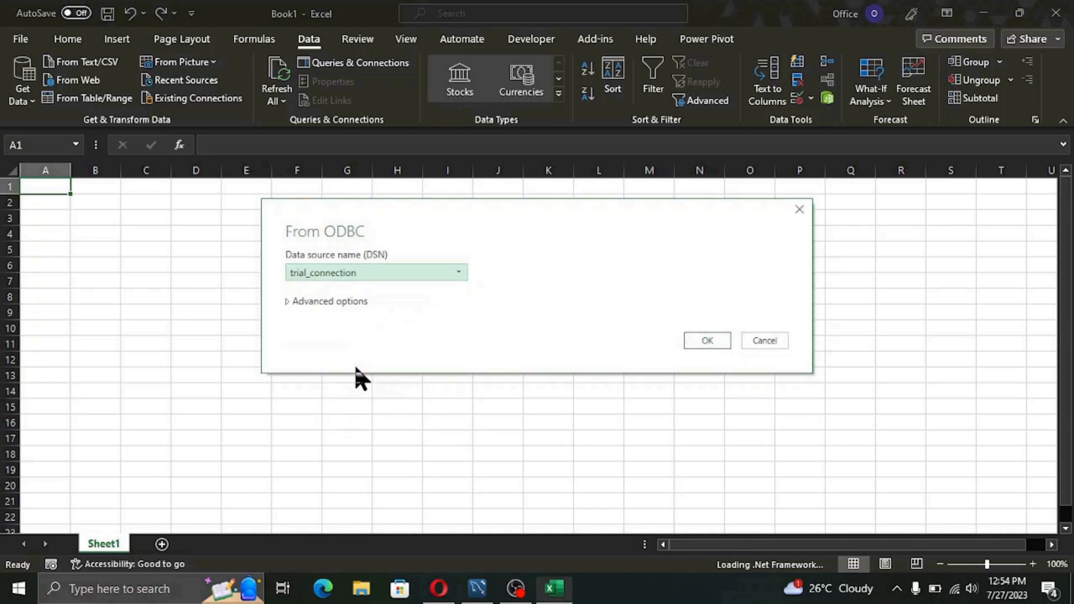
click(697, 347)
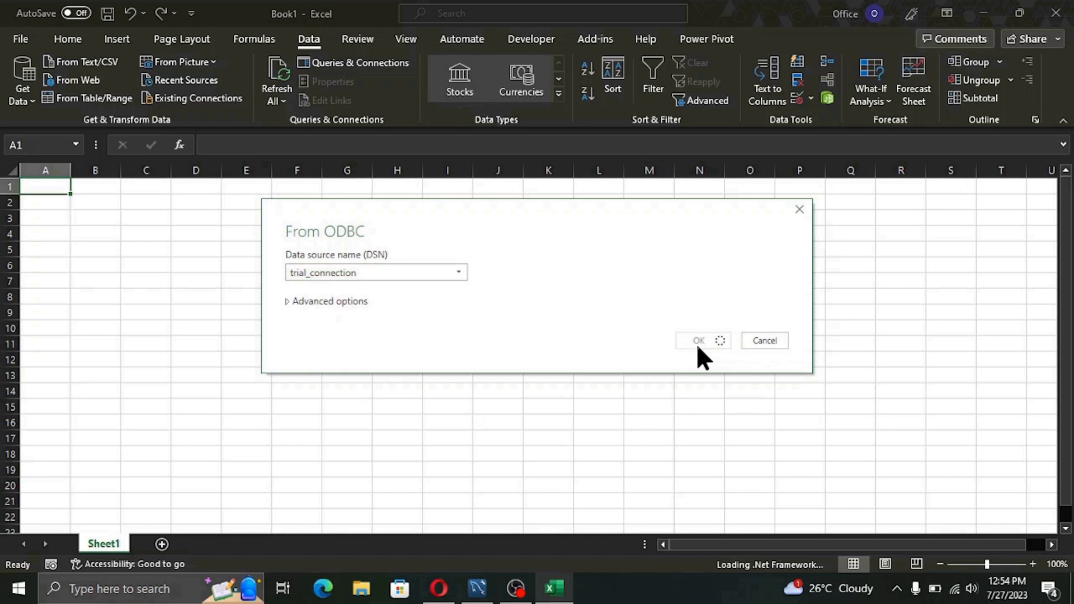
Expand trial_schema, select the 2022_lar_data_ungrouped table and open it for transforming in the Power Query Editor
click(228, 259)
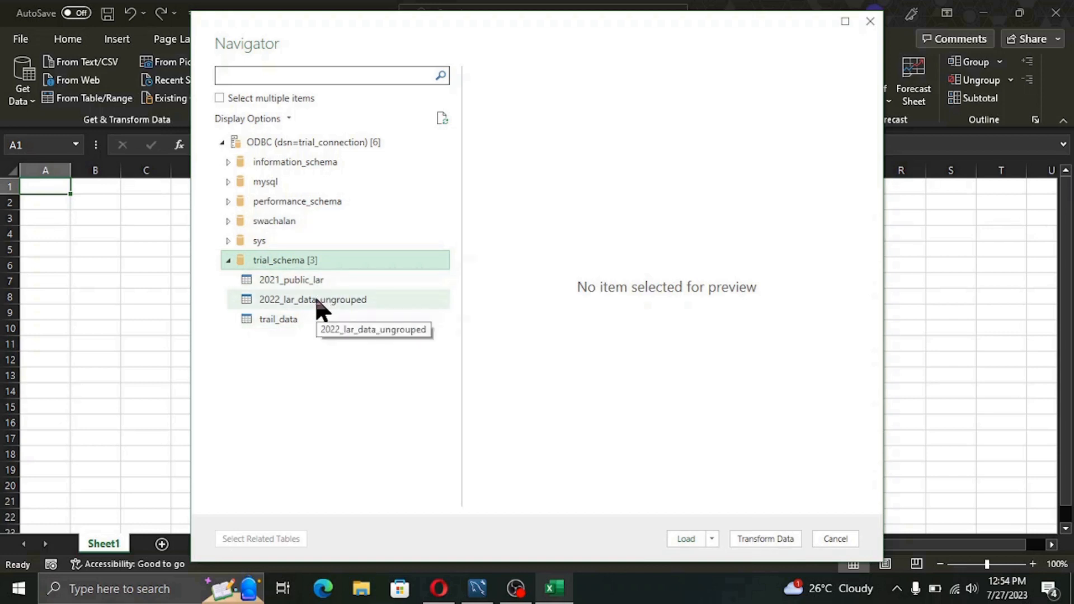
click(315, 298)
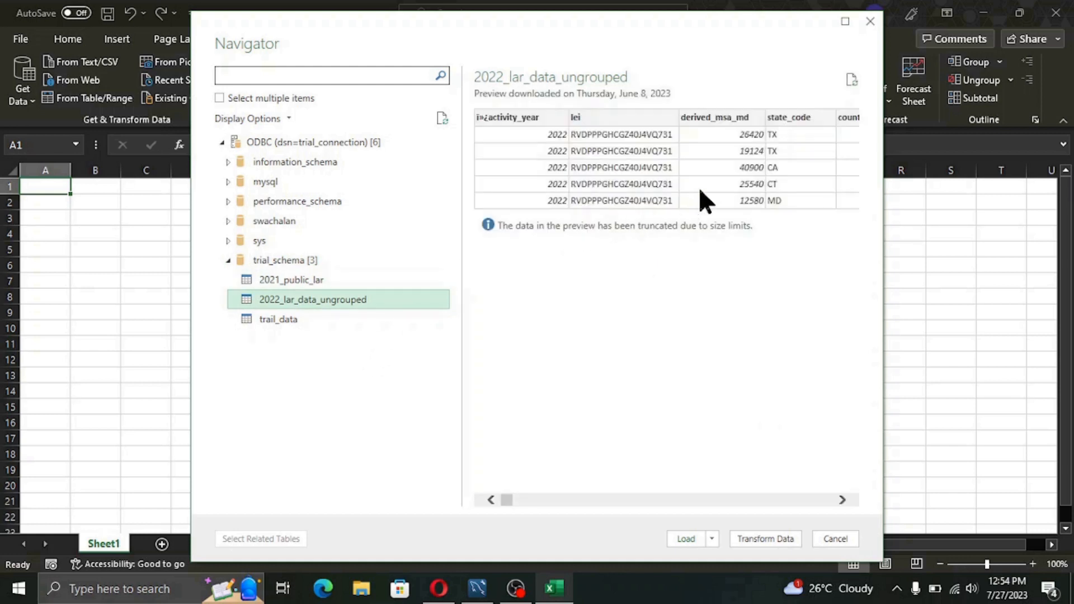
click(765, 538)
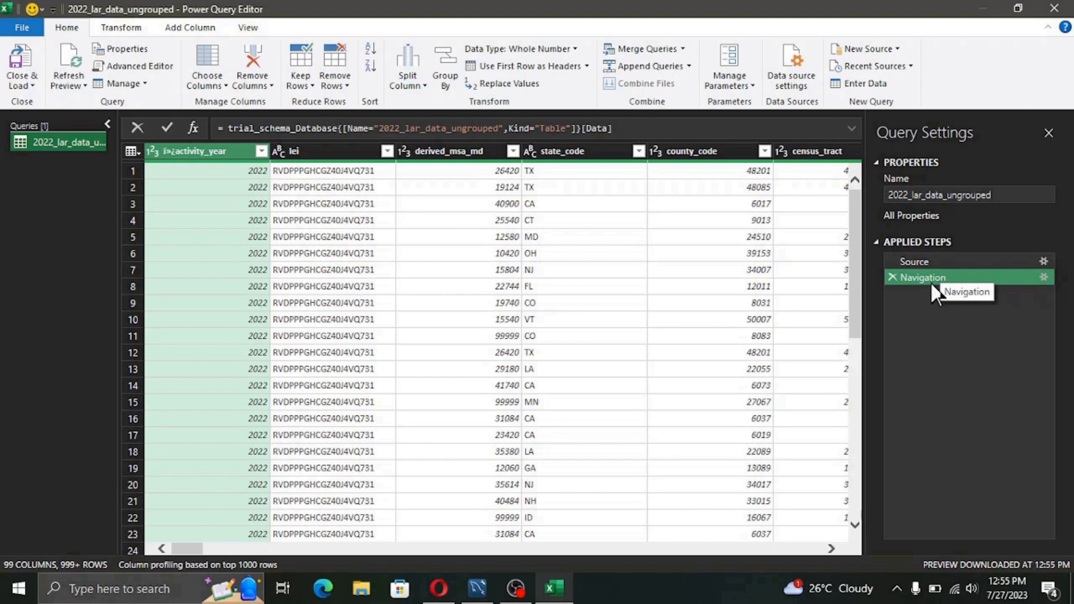
Display the native query of the Navigation step, review its column list and copy the entire SQL statement
right_click(932, 284)
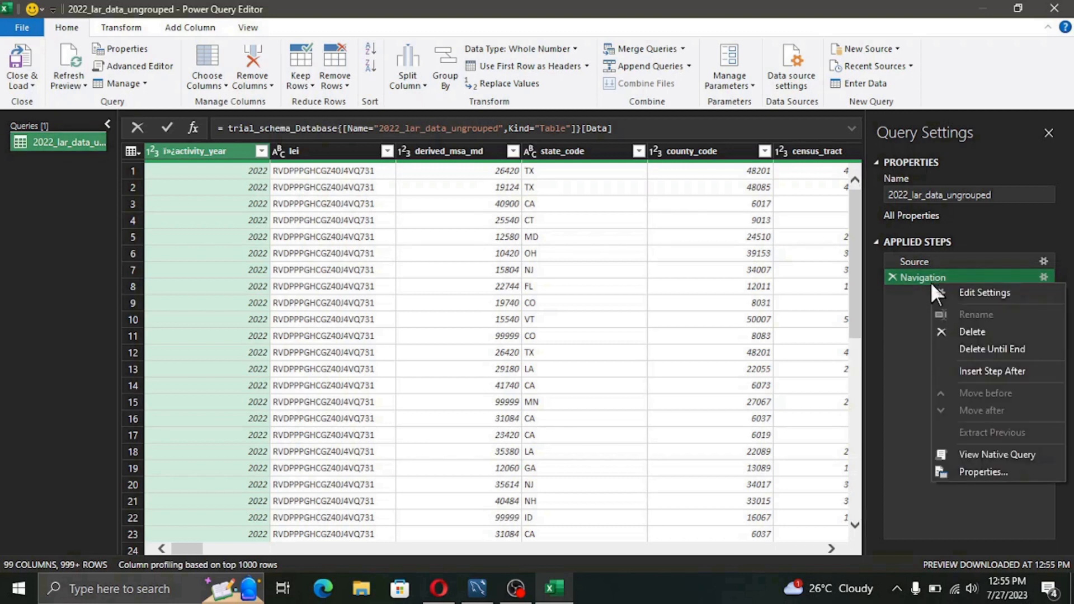
click(998, 456)
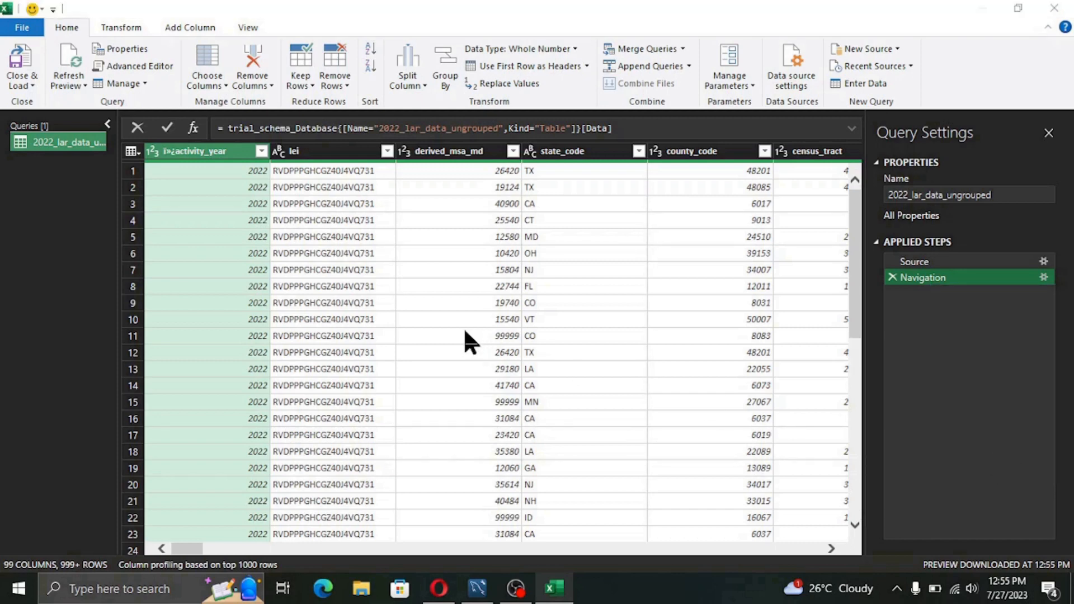
scroll(465, 330, down, 17)
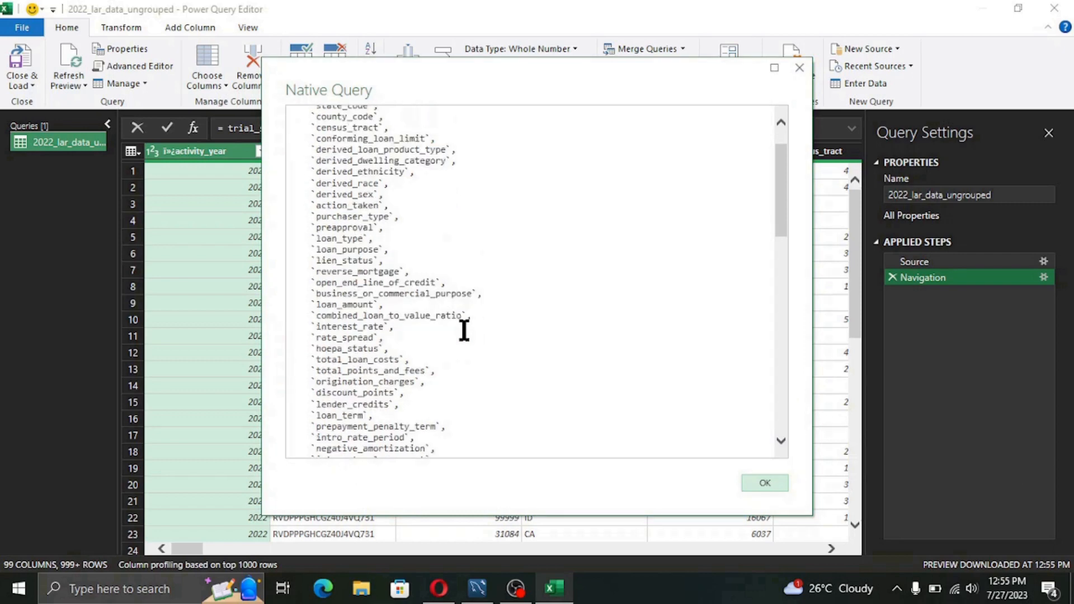
scroll(464, 330, down, 6)
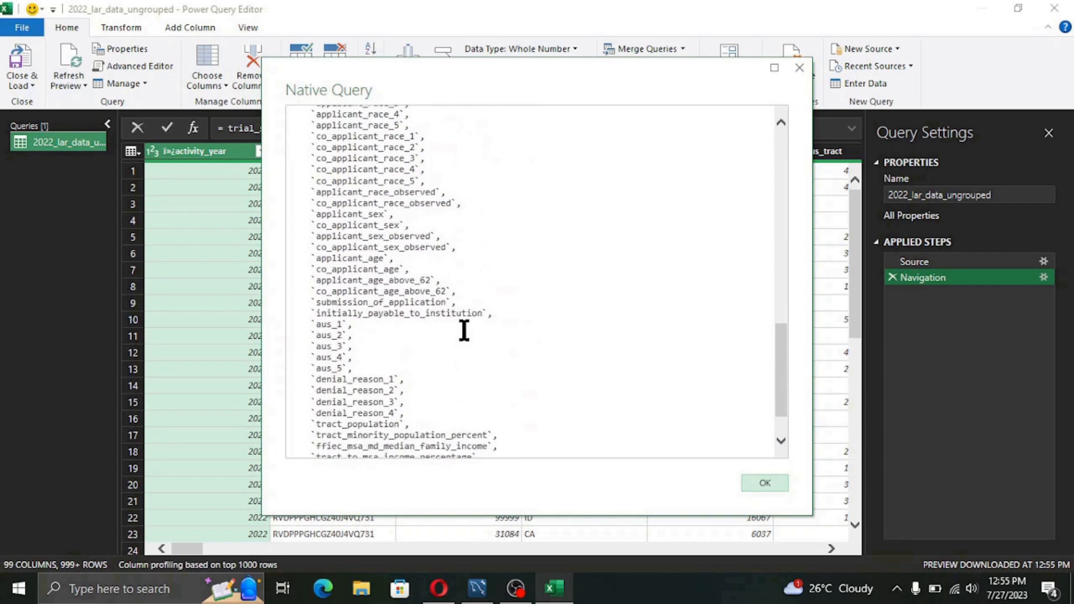
scroll(464, 331, up, 20)
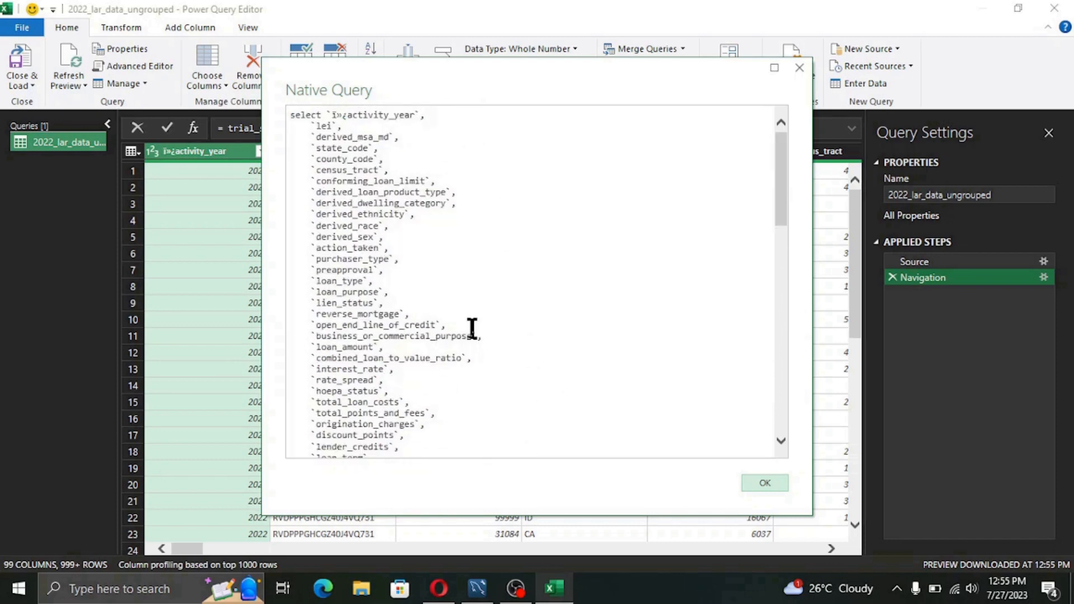
click(375, 241)
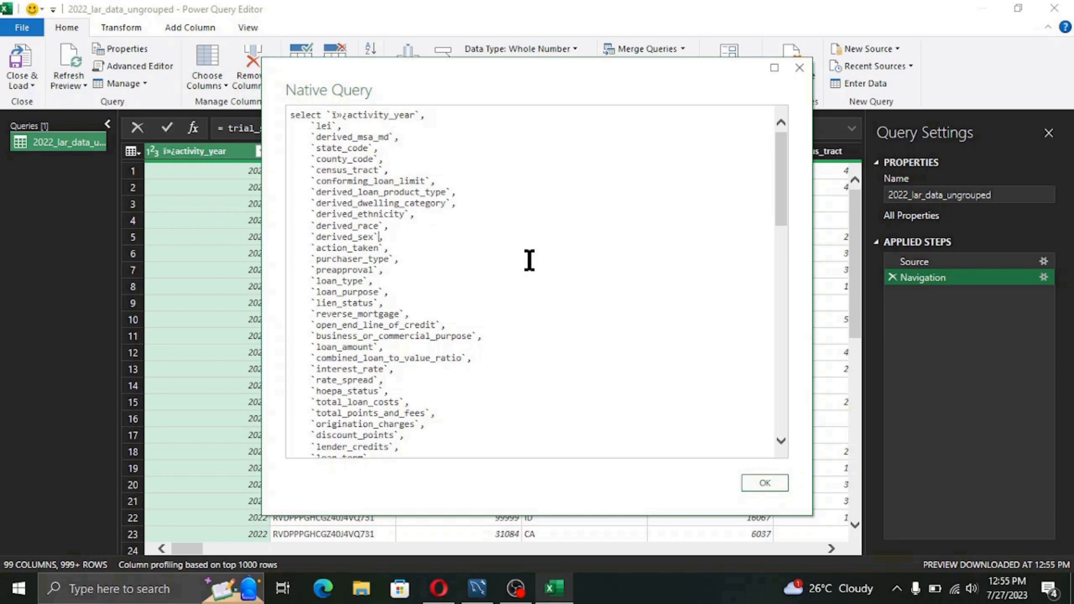
key(ctrl+a)
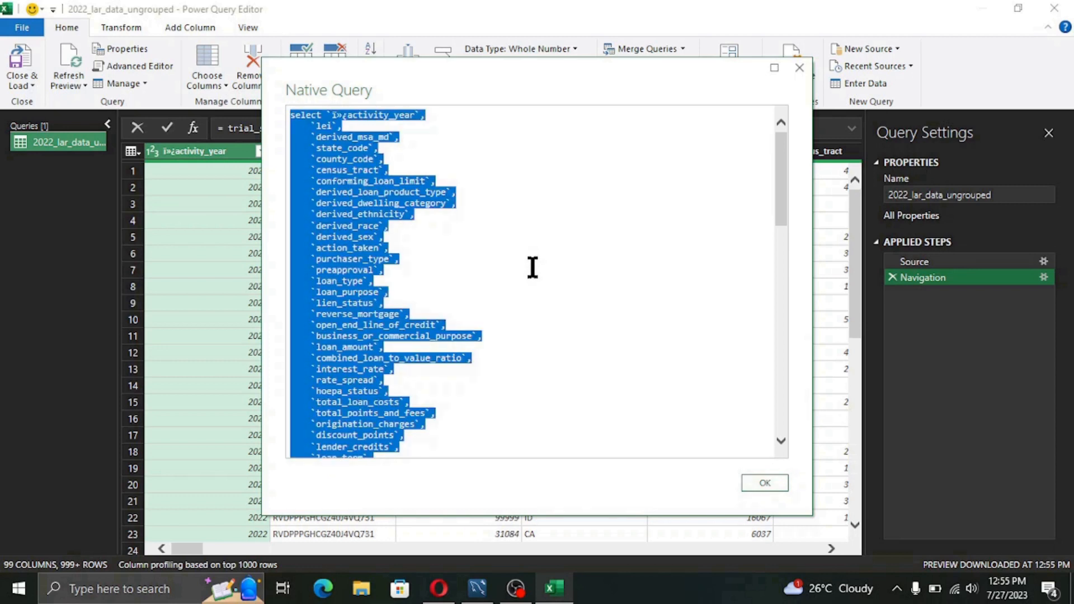
Switch to MySQL Workbench, paste the copied query into SQL File 3, end it with a semicolon and execute it
click(477, 587)
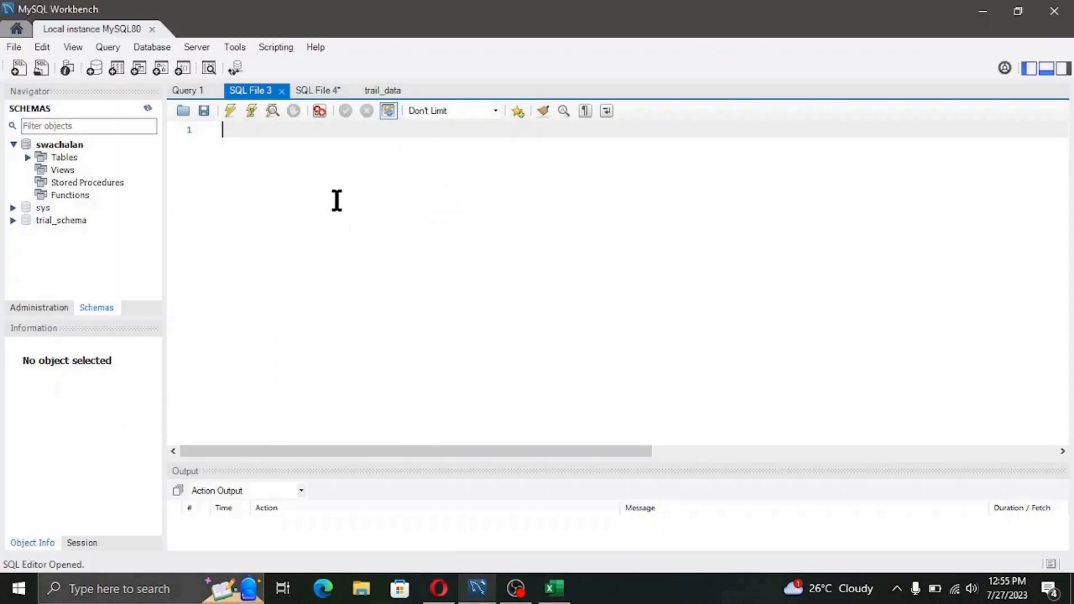
key(ctrl+v)
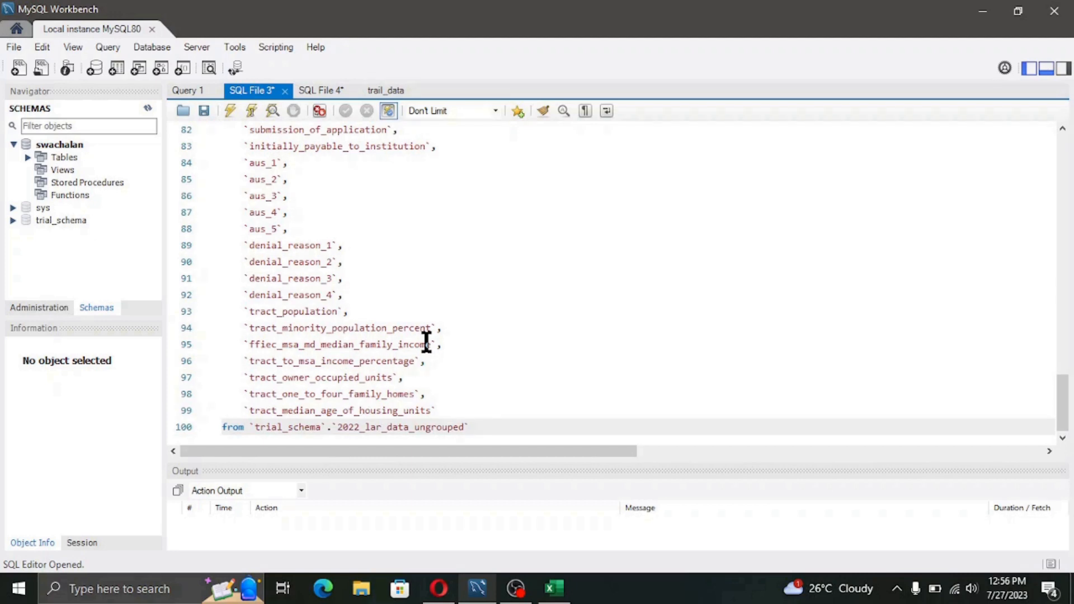
text(;)
click(252, 111)
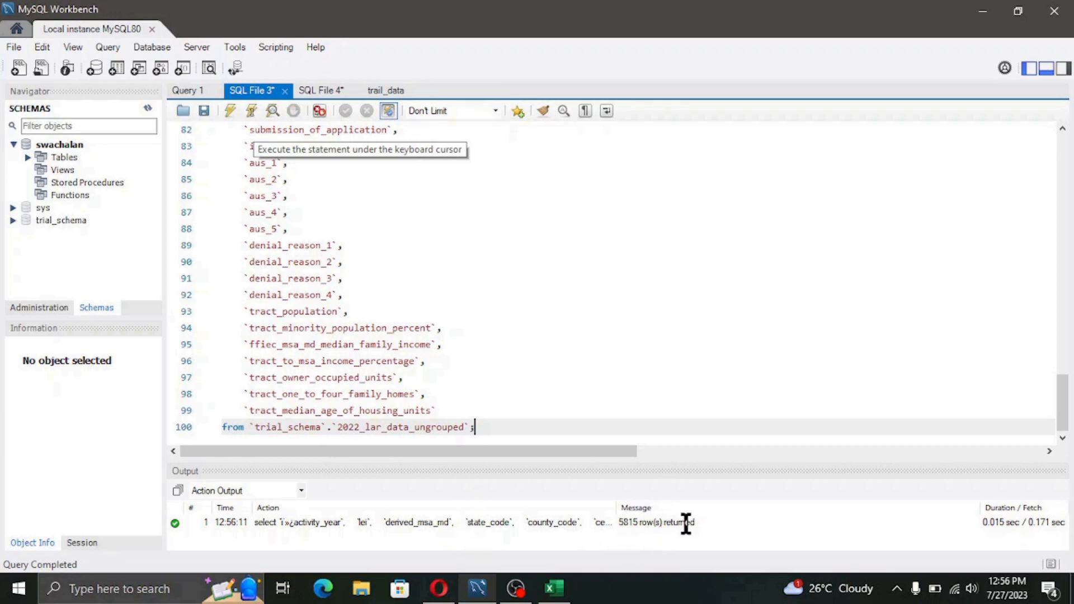
click(684, 521)
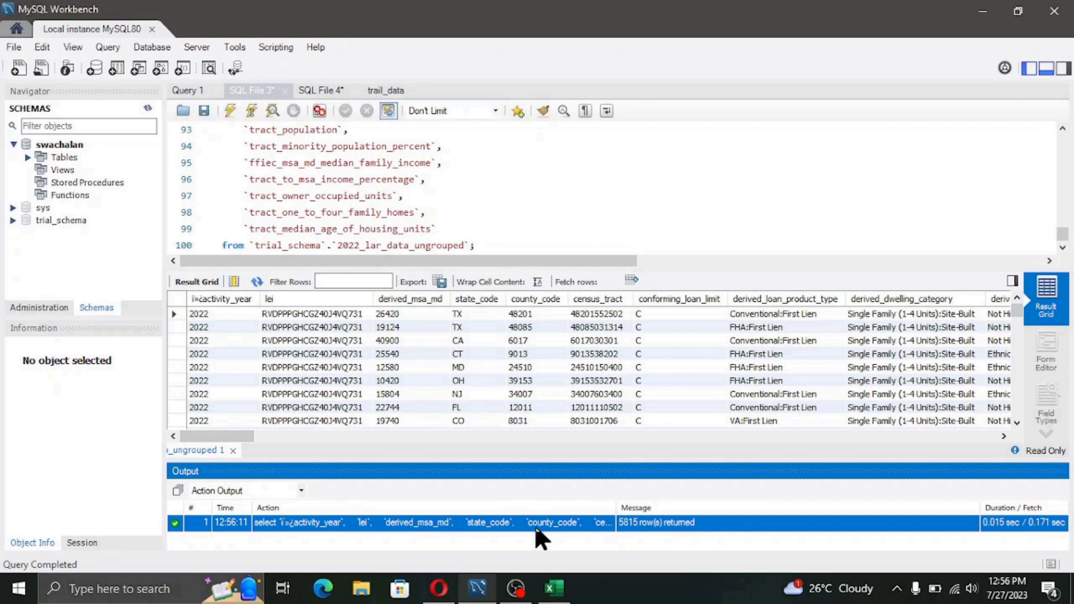
Back in the Power Query Editor, close the native query and choose only activity_year, lei and state_code as columns to keep
click(544, 585)
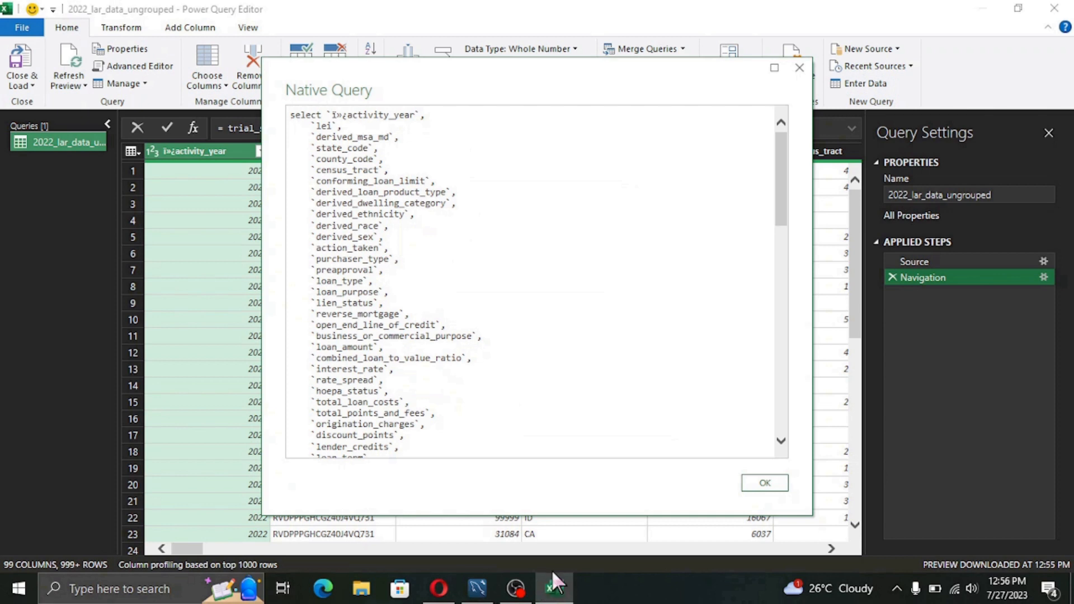
click(771, 486)
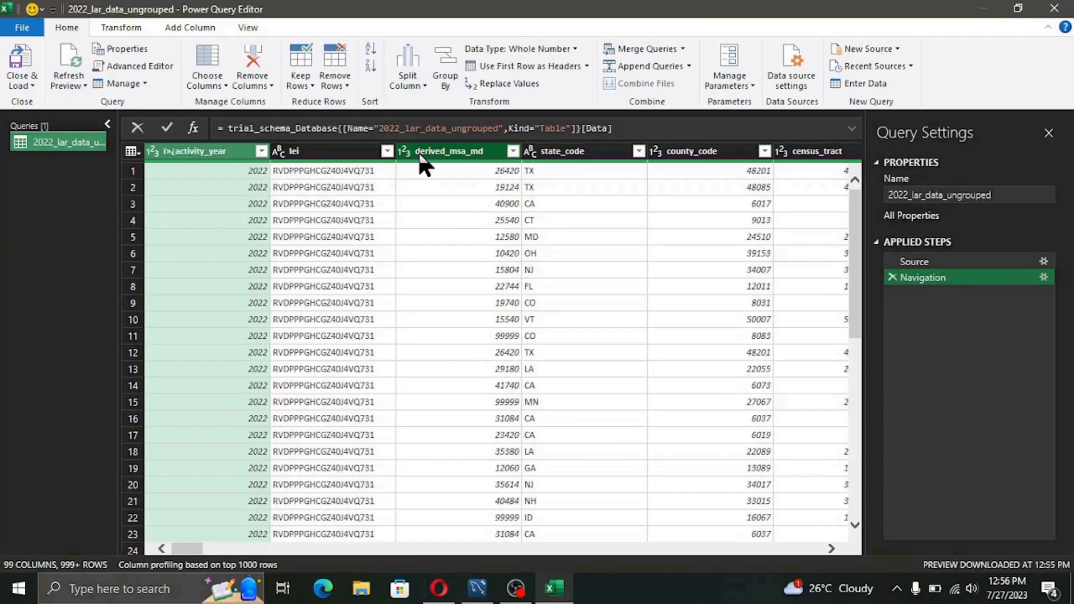
click(217, 88)
click(225, 102)
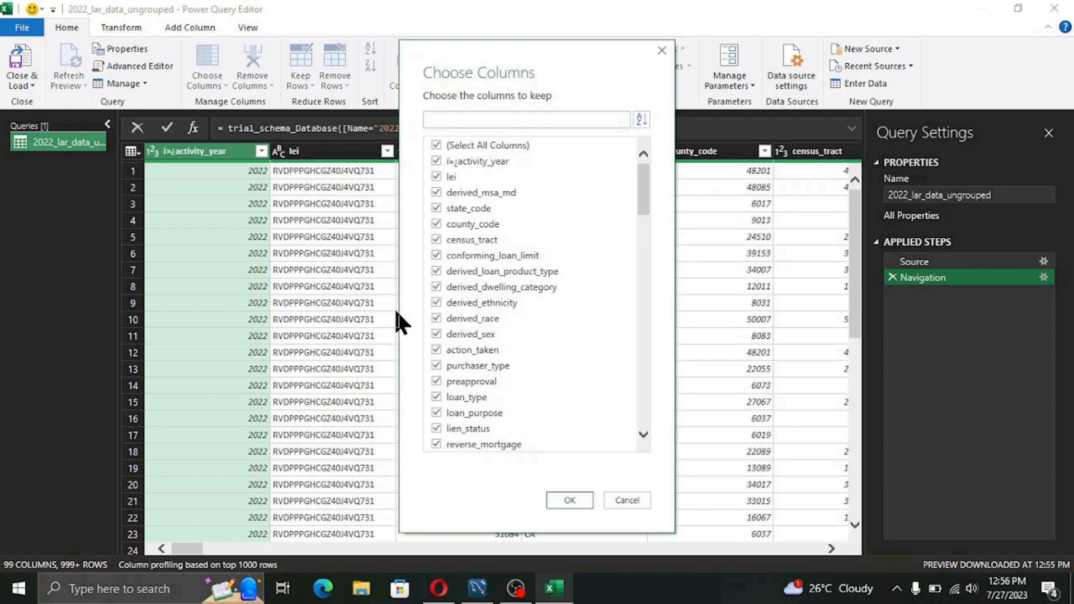
click(436, 146)
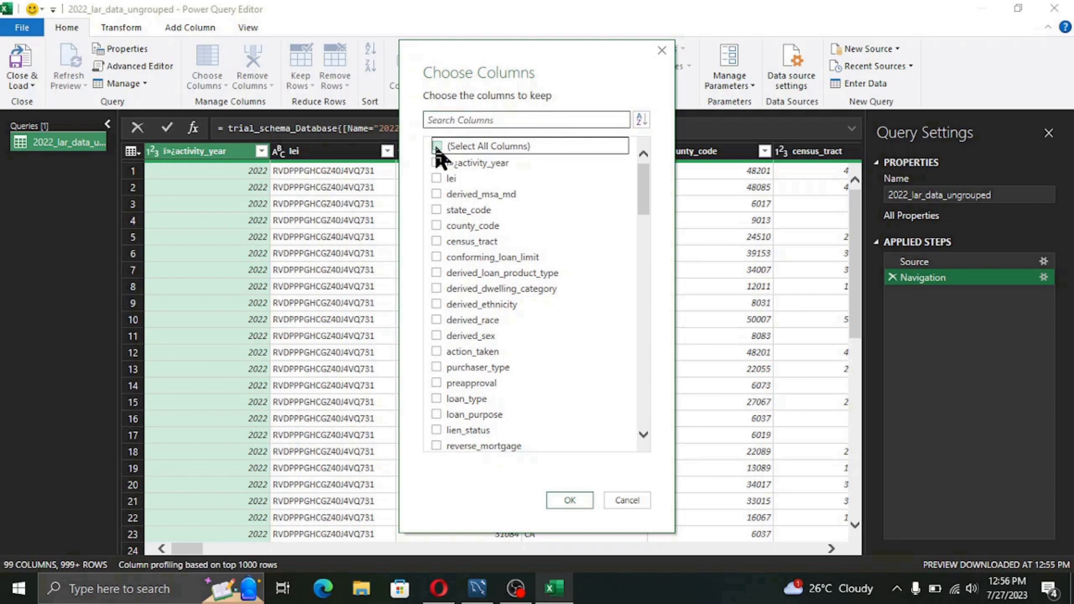
click(436, 162)
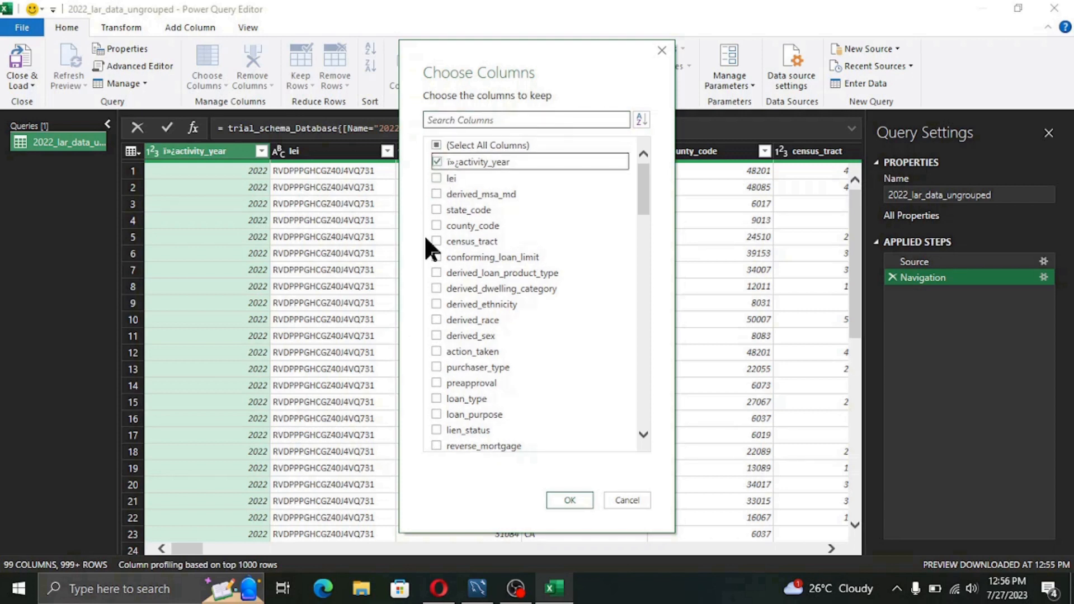
click(436, 178)
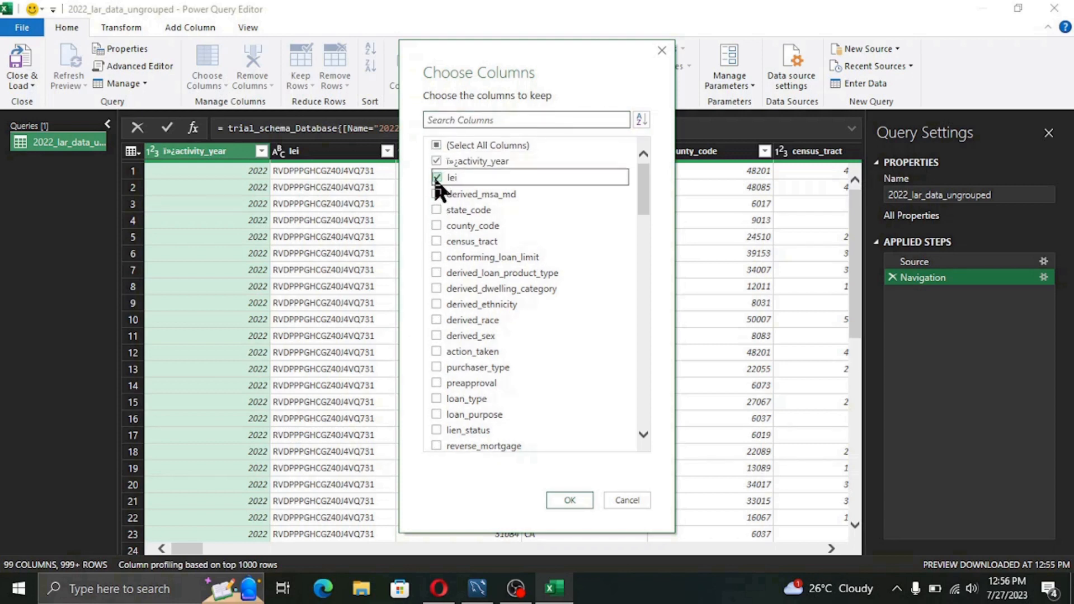
click(436, 209)
Add loan_type, loan_purpose, occupancy_type and loan_amount to the columns to keep, searching for "amount", and apply the selection
scroll(475, 338, down, 9)
scroll(474, 357, up, 7)
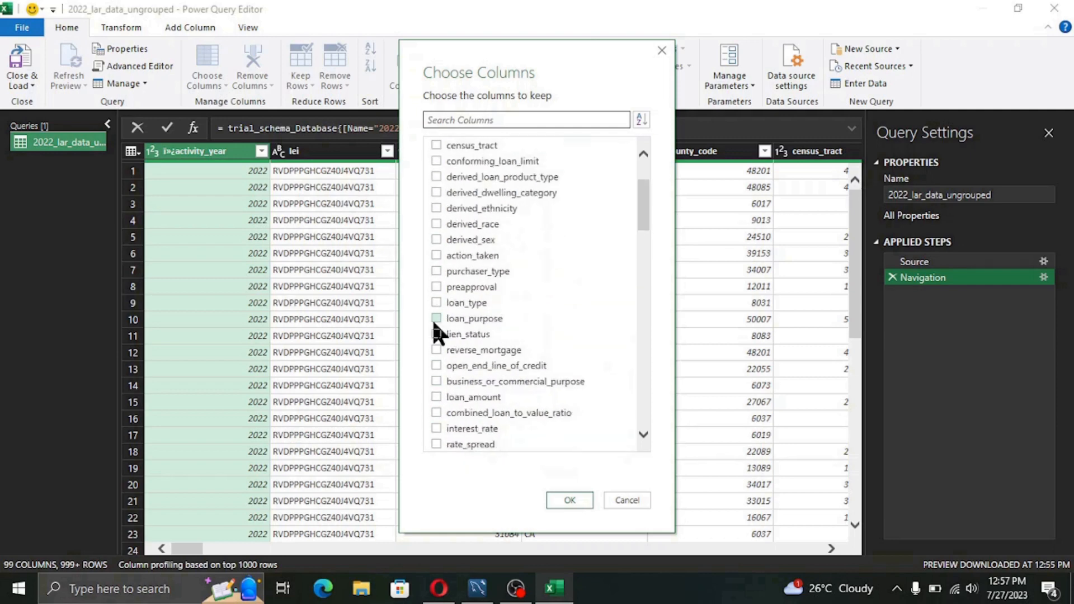
click(503, 120)
text(amount)
click(437, 162)
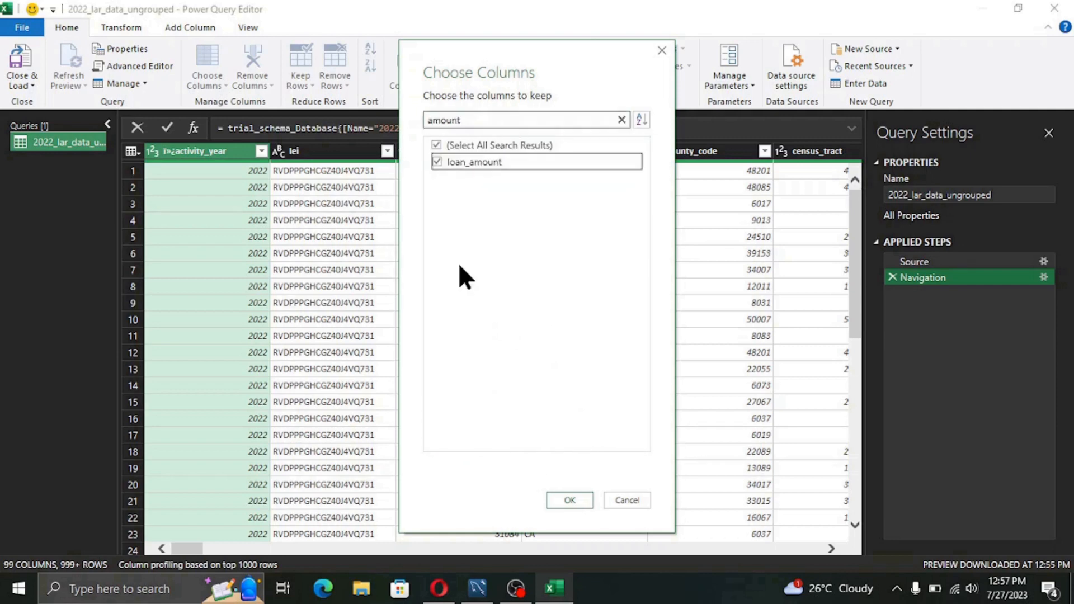
click(570, 500)
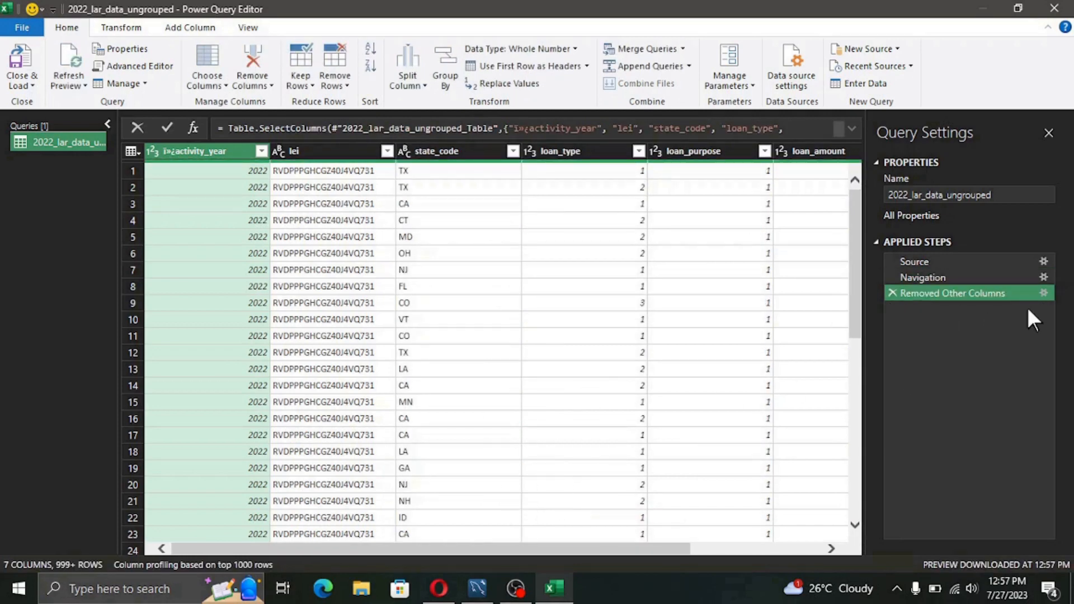
Display the native query of the Removed Other Columns step and copy the full SQL statement
drag(493, 548, 520, 551)
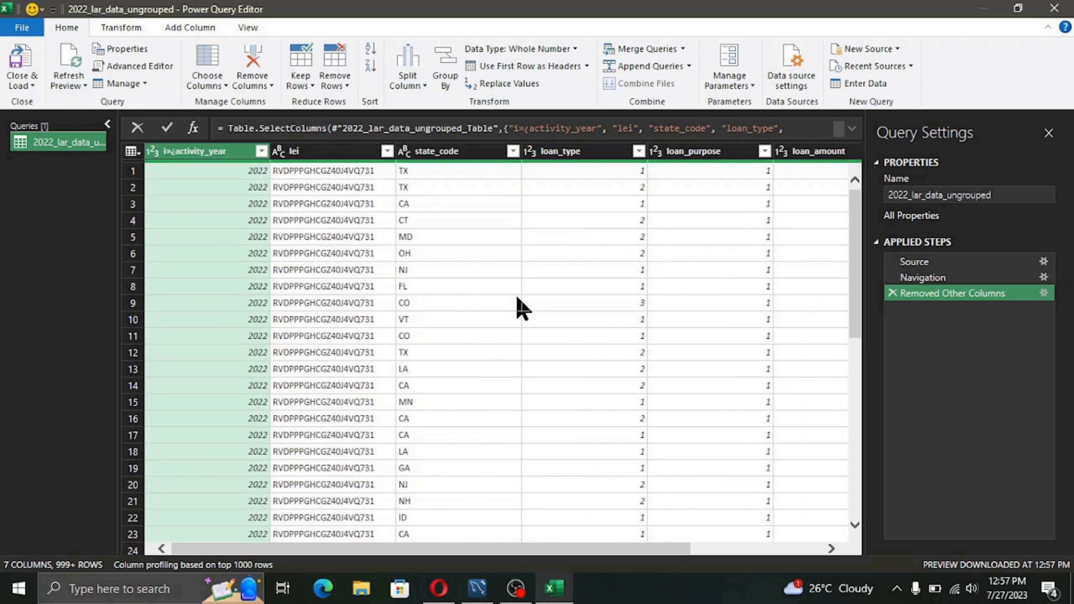
right_click(972, 296)
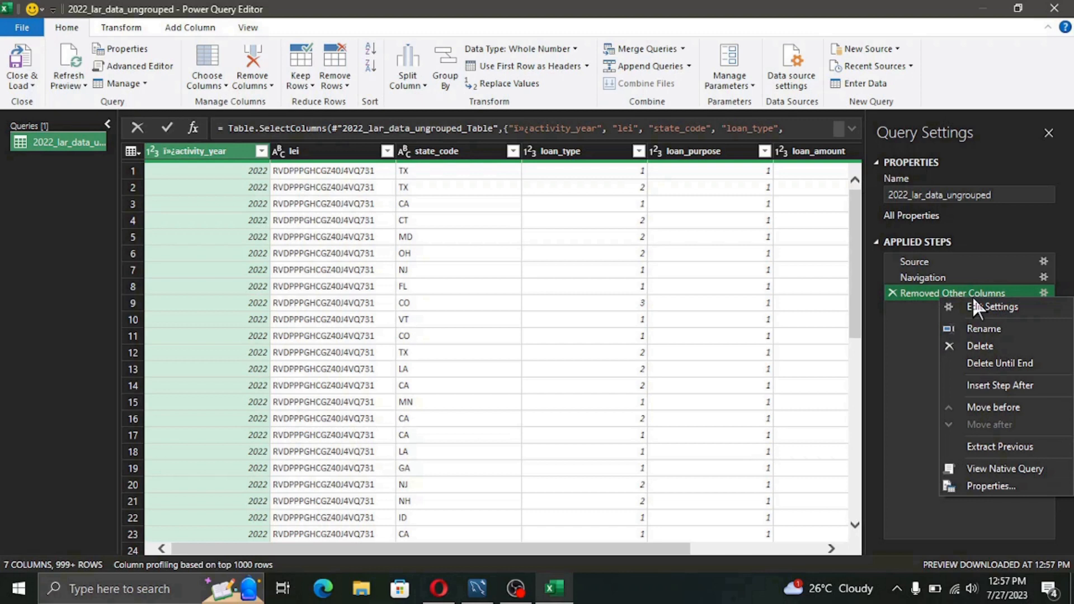
click(998, 465)
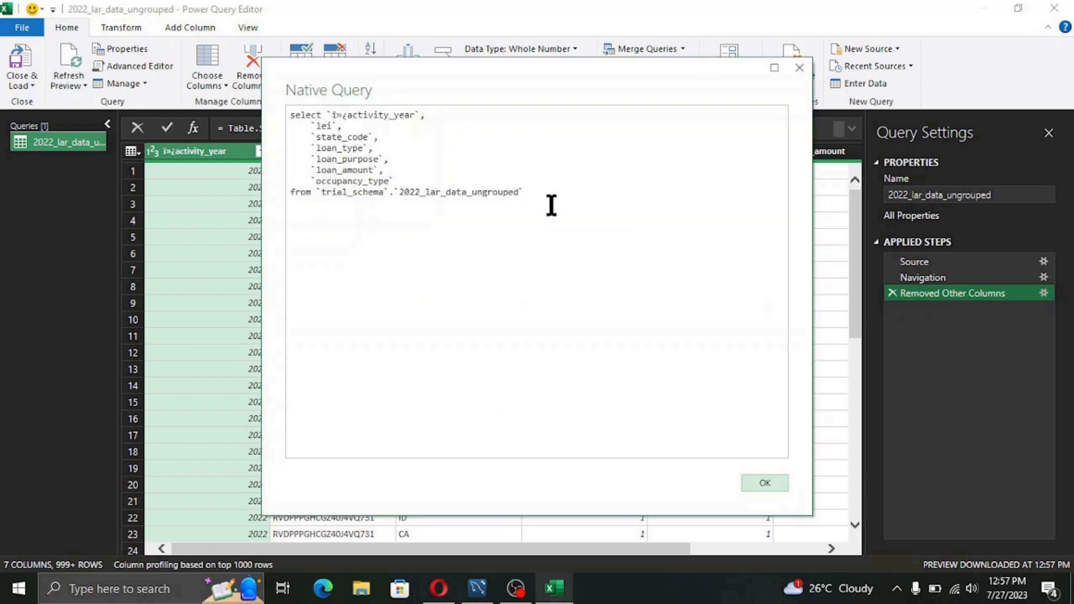
drag(525, 194, 268, 117)
key(ctrl+c)
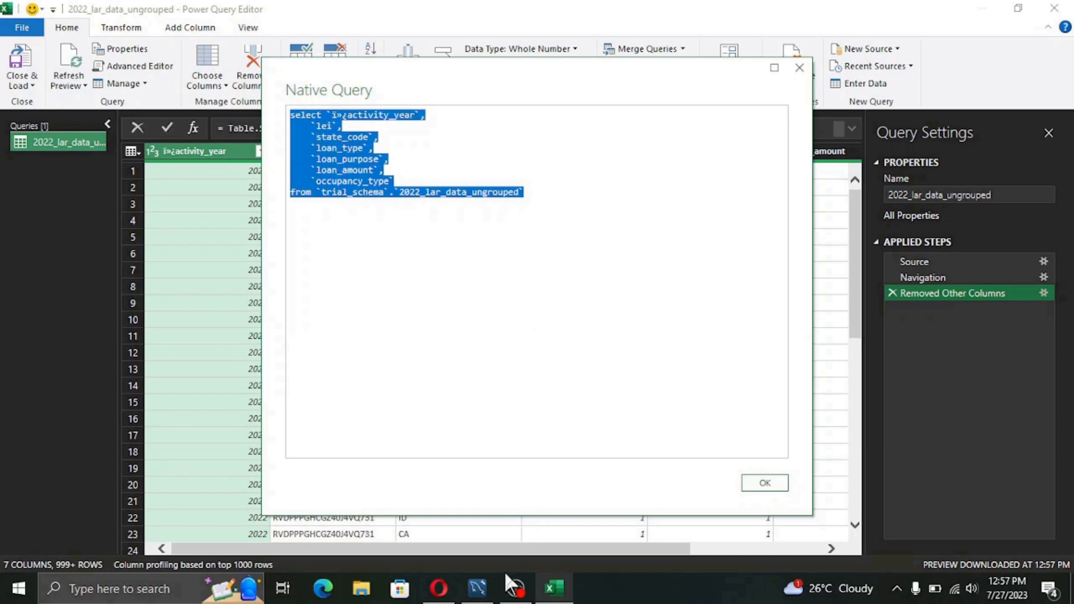
Switch to MySQL Workbench and replace the whole SQL File 3 query with the copied seven-column statement, ending it with a semicolon
click(477, 587)
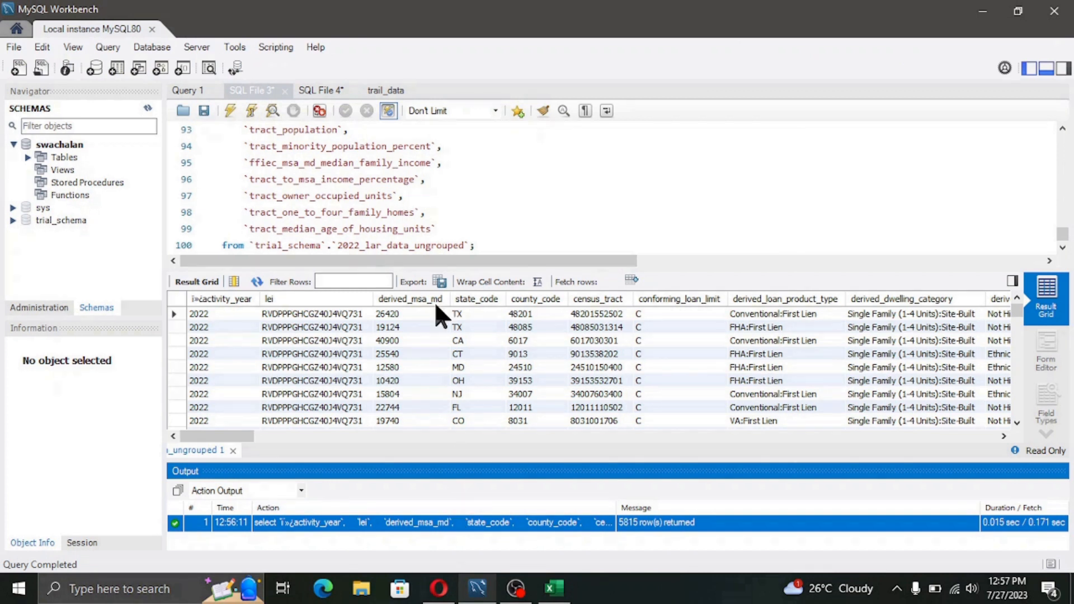
click(592, 200)
key(ctrl+a)
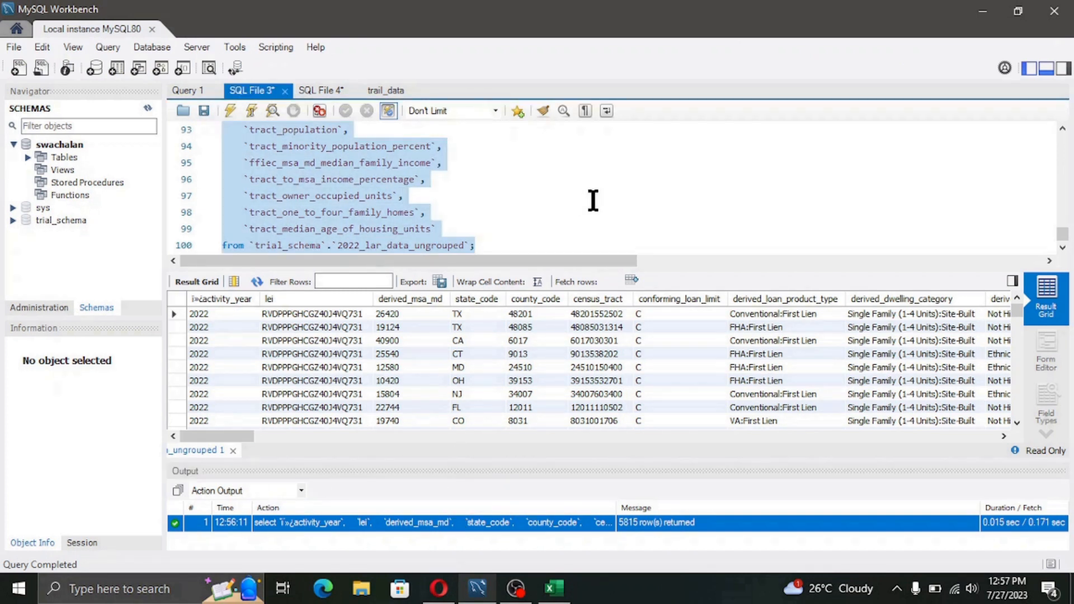
key(BackSpace)
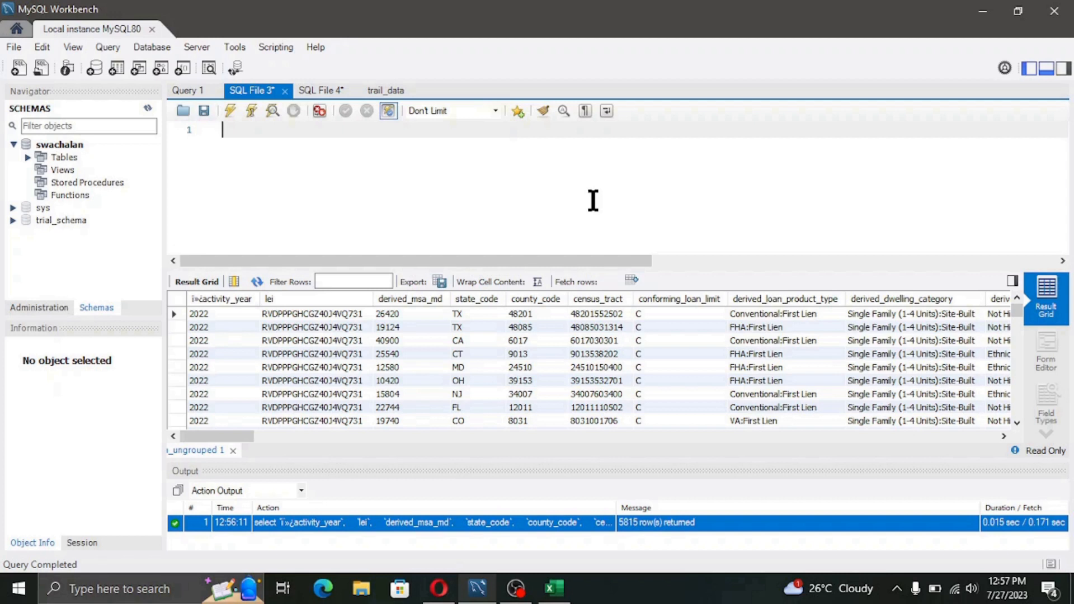
key(ctrl+v)
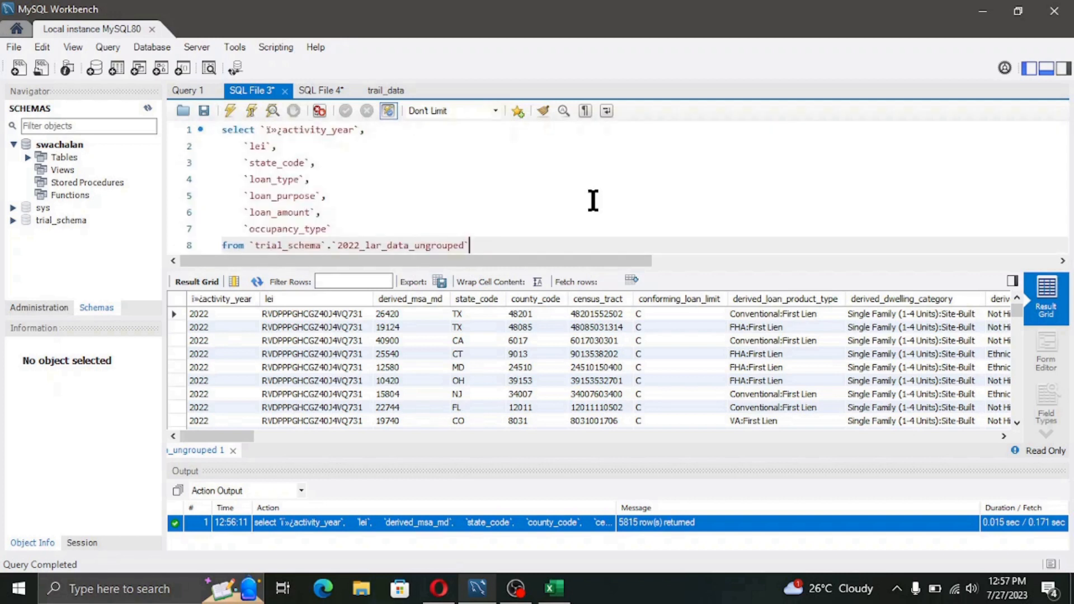
text(;)
Execute the seven-column query and look through the returned rows against the selected columns
click(251, 110)
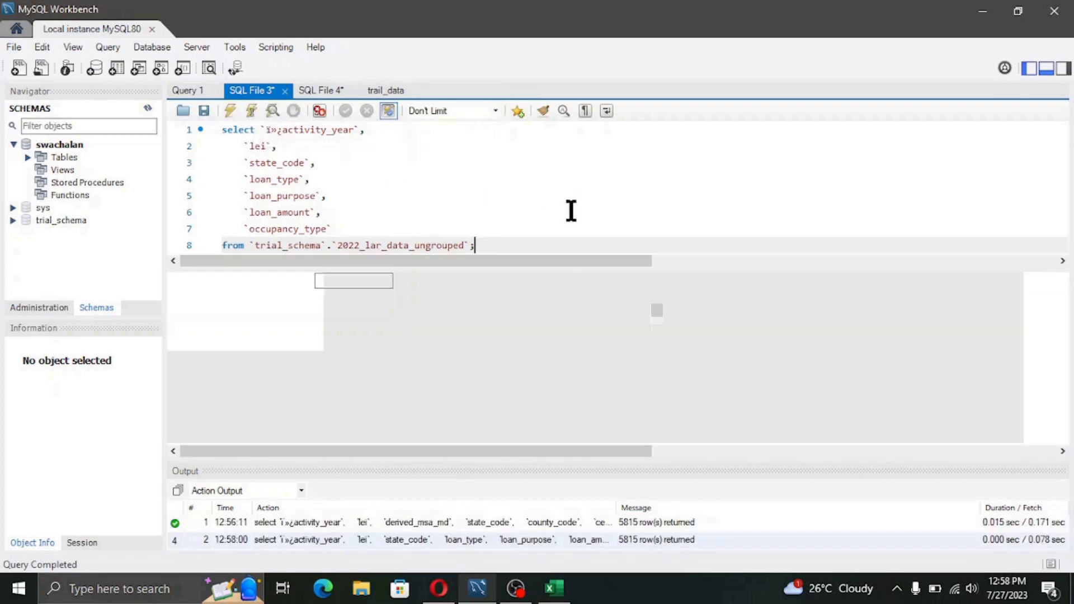
scroll(571, 425, down, 10)
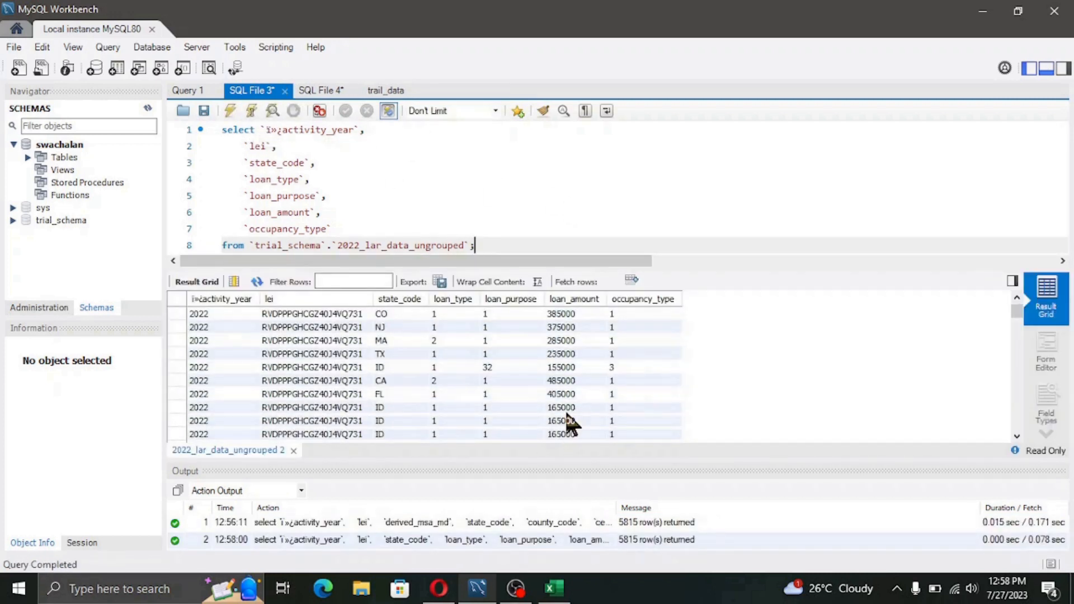
scroll(571, 425, down, 10)
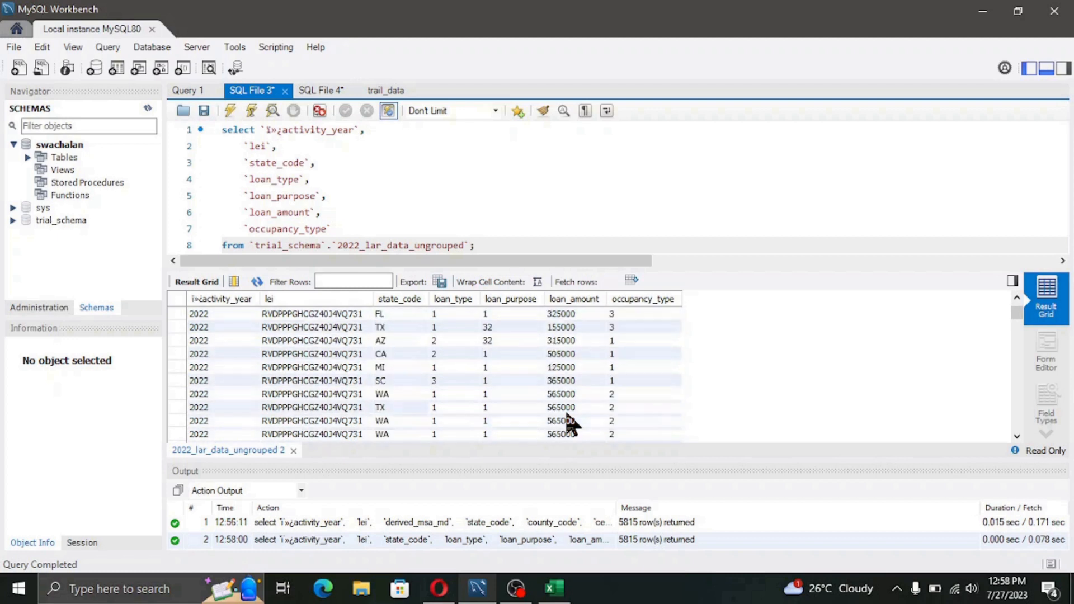
scroll(571, 425, up, 20)
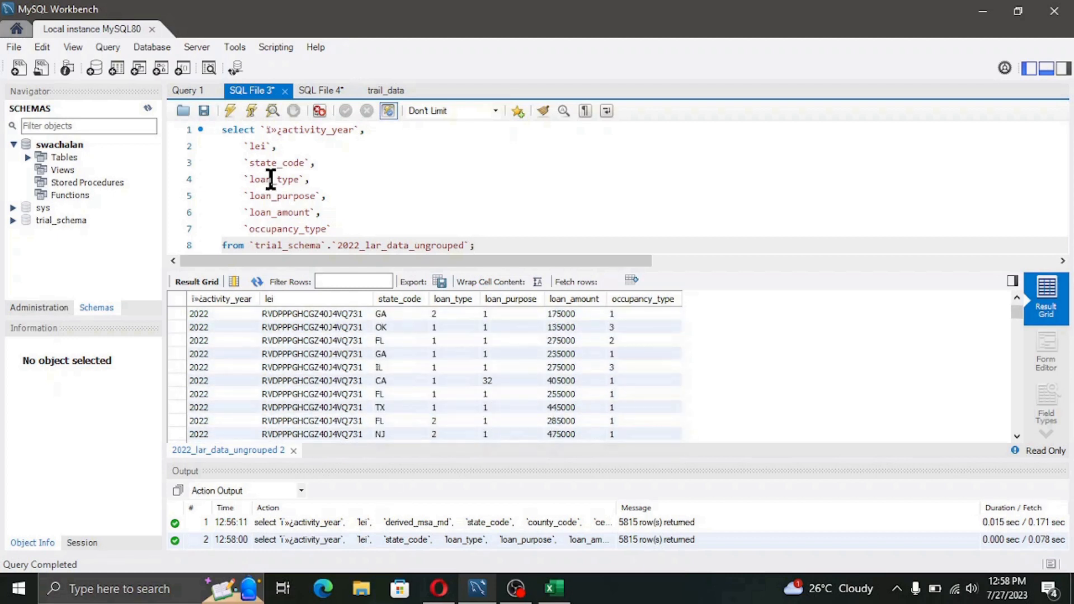
click(280, 179)
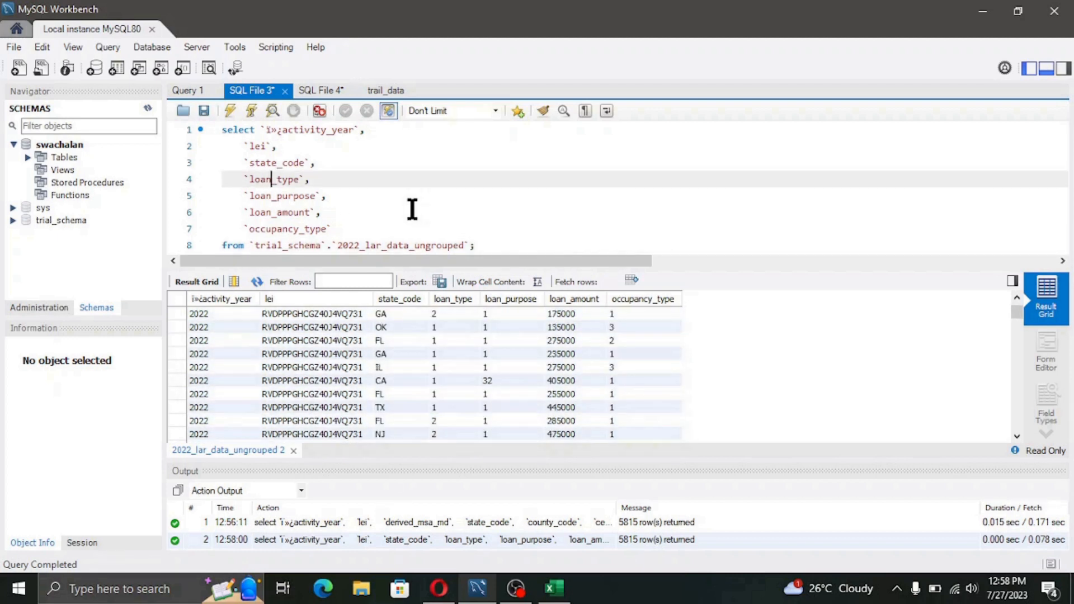
Return to Excel, discard the Power Query changes and start a new ODBC import with trial_connection as the data source name
click(547, 596)
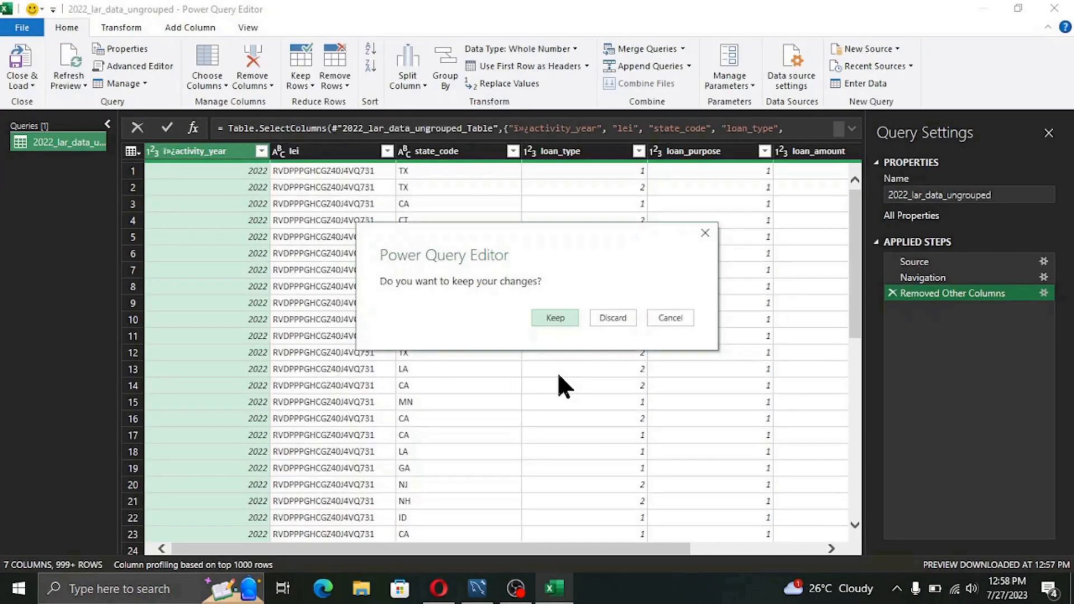
click(612, 318)
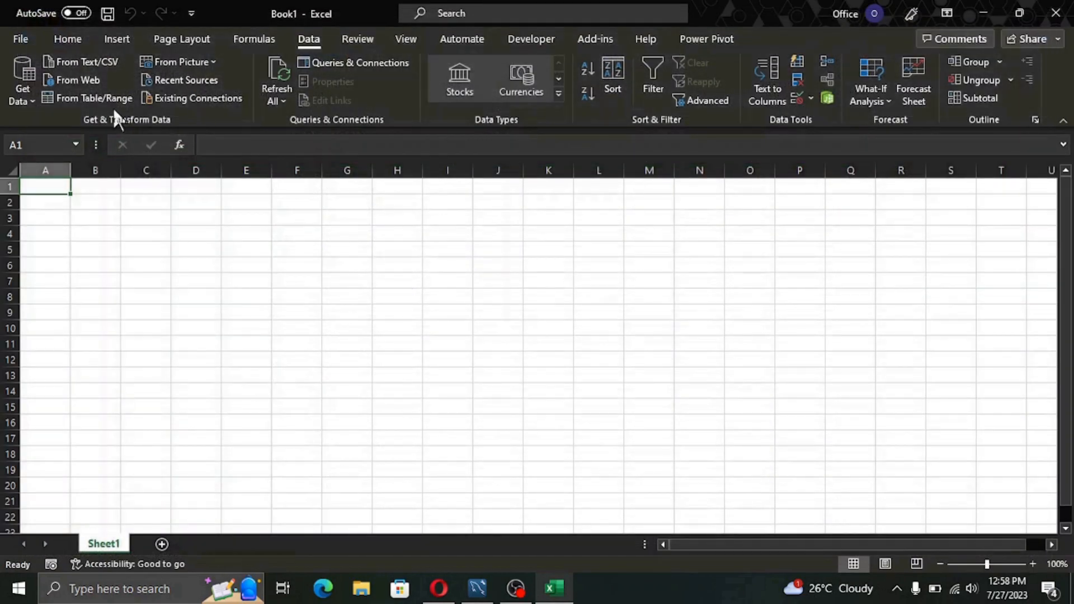
click(28, 102)
mouse_move(103, 320)
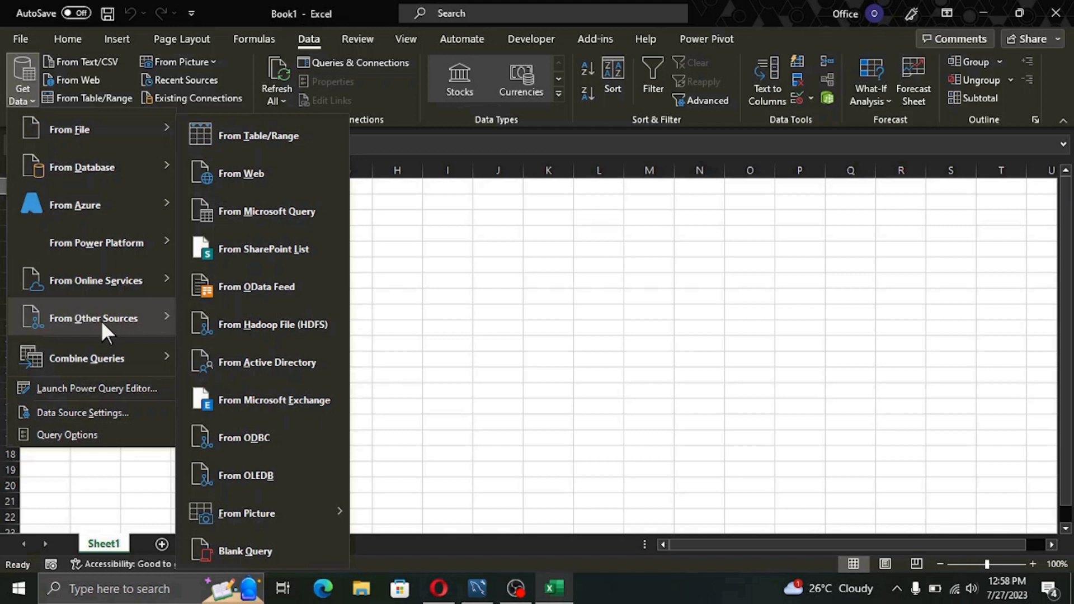
click(253, 435)
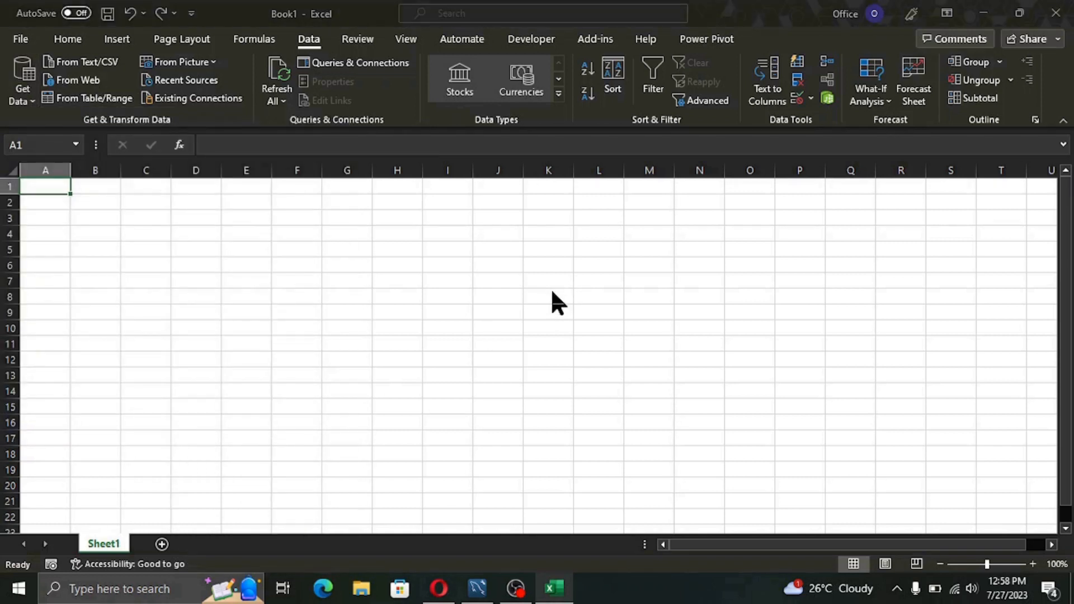
click(456, 274)
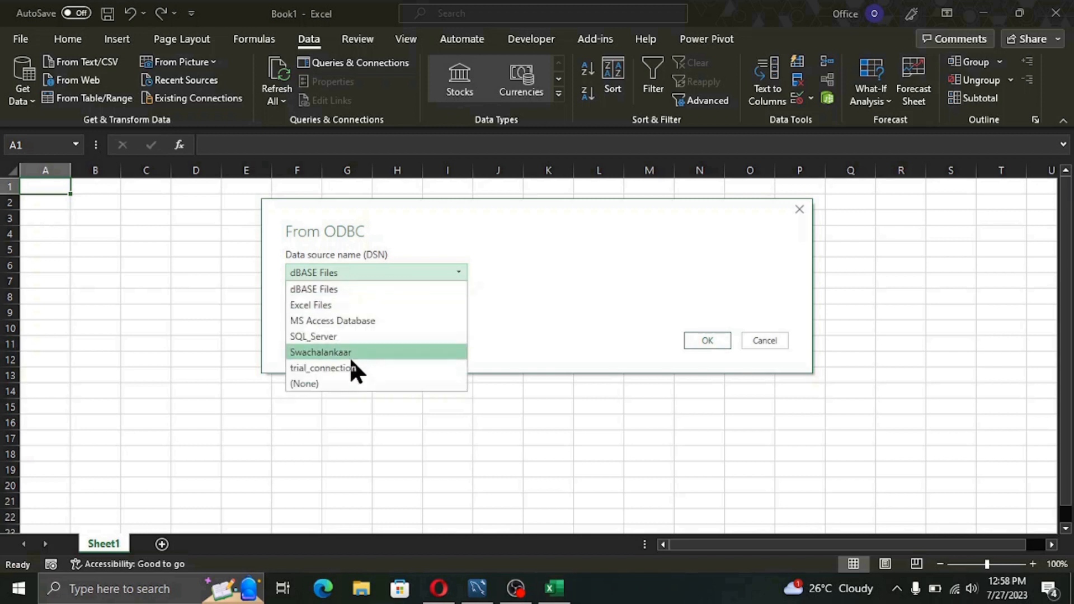
click(338, 369)
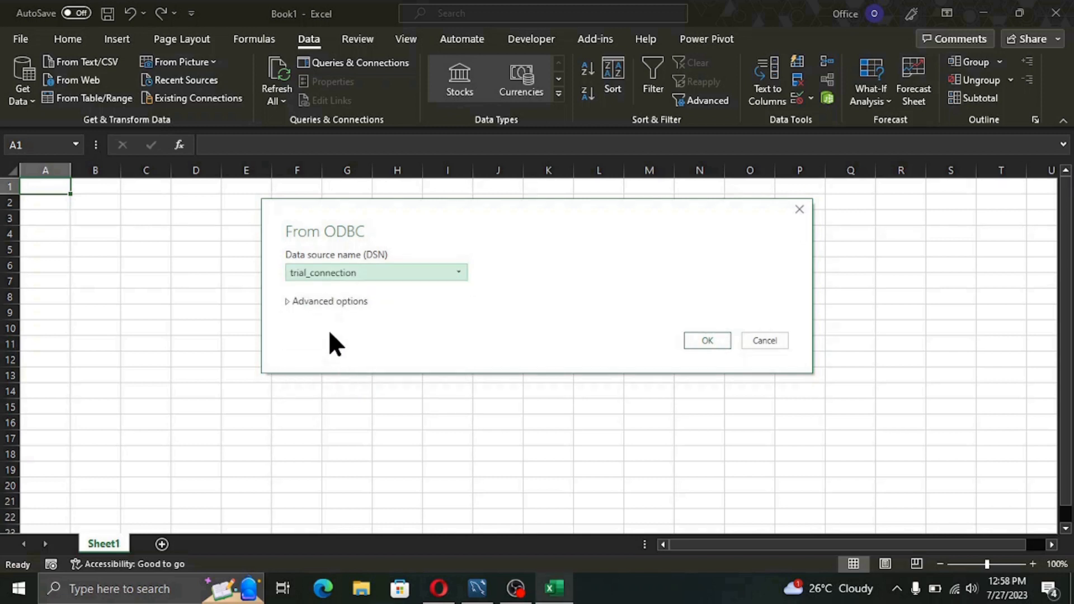
Supply the copied select statement, ended with a semicolon, as the ODBC import's SQL statement and open the previewed result for transformation
click(287, 306)
click(361, 384)
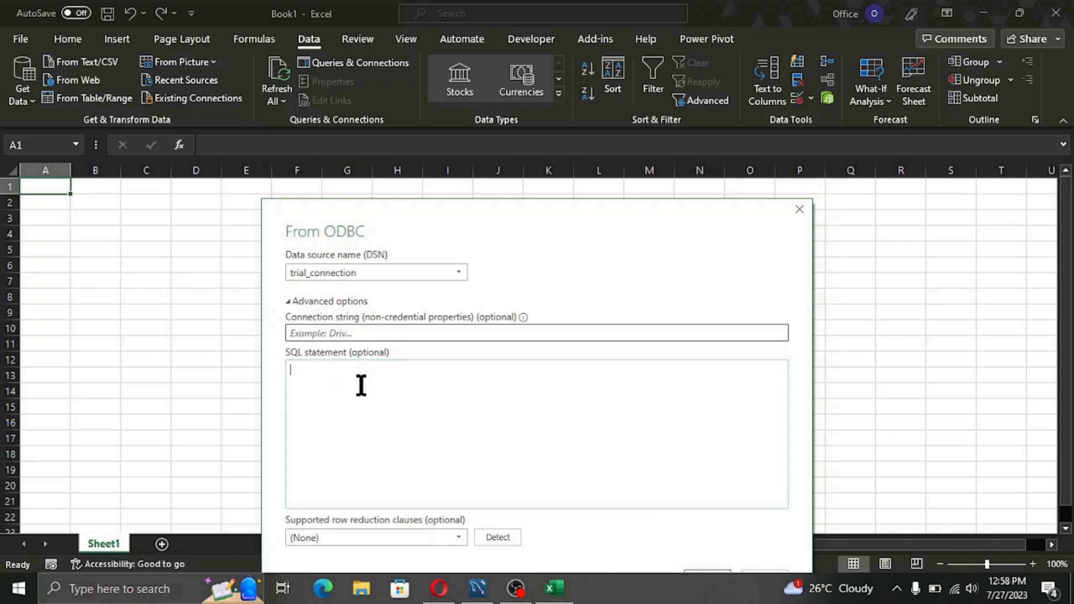
key(ctrl+v)
text(;)
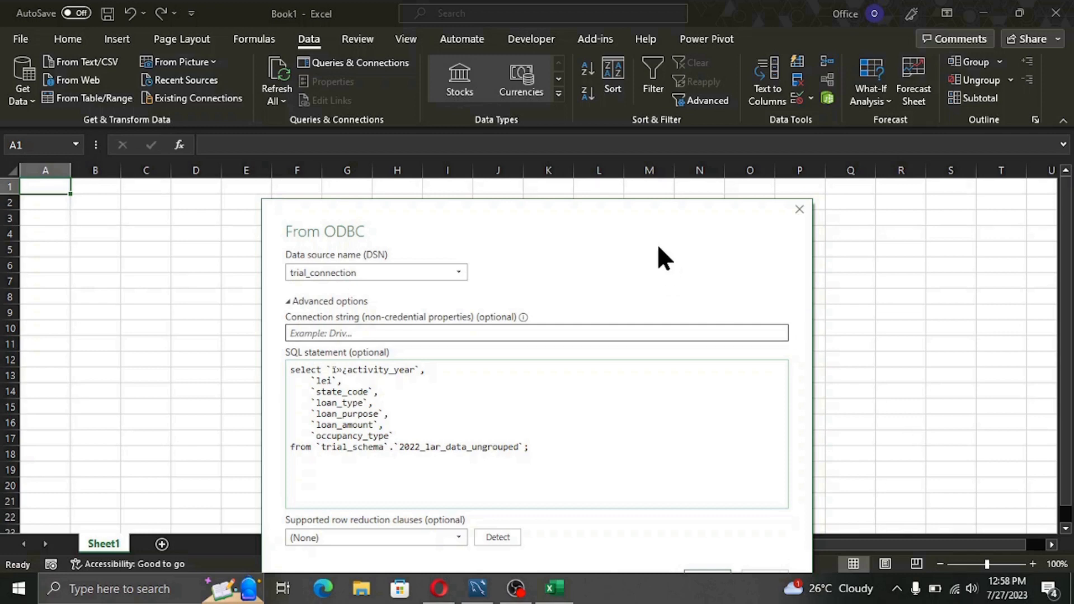
drag(630, 210, 625, 105)
click(691, 469)
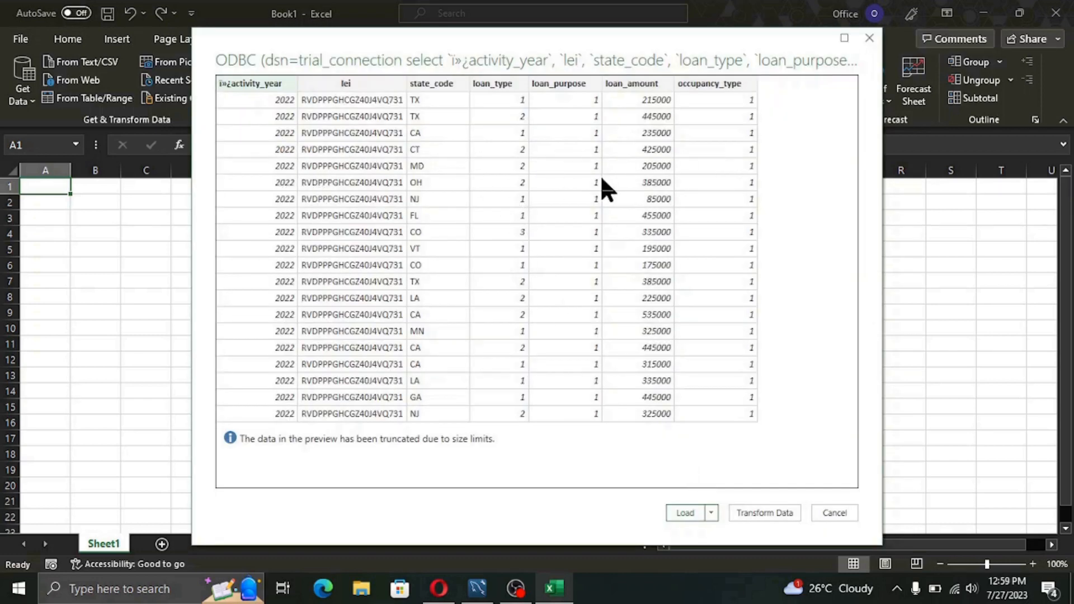
click(744, 513)
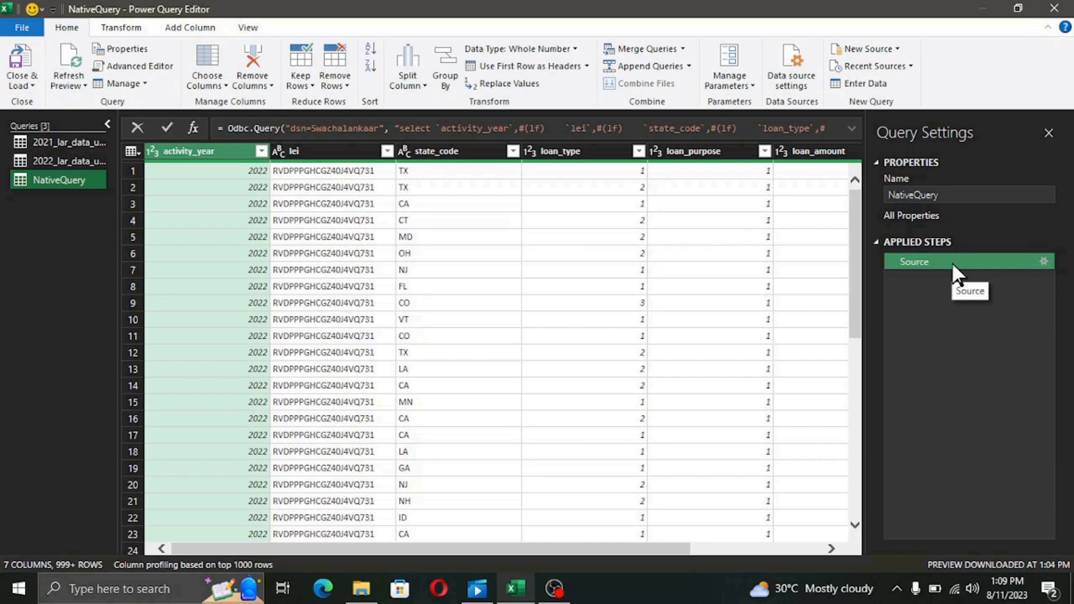
Compare the applied steps of 2022_lar_data_ungrouped and NativeQuery, load the queries into the workbook and compare their loaded row counts
click(68, 160)
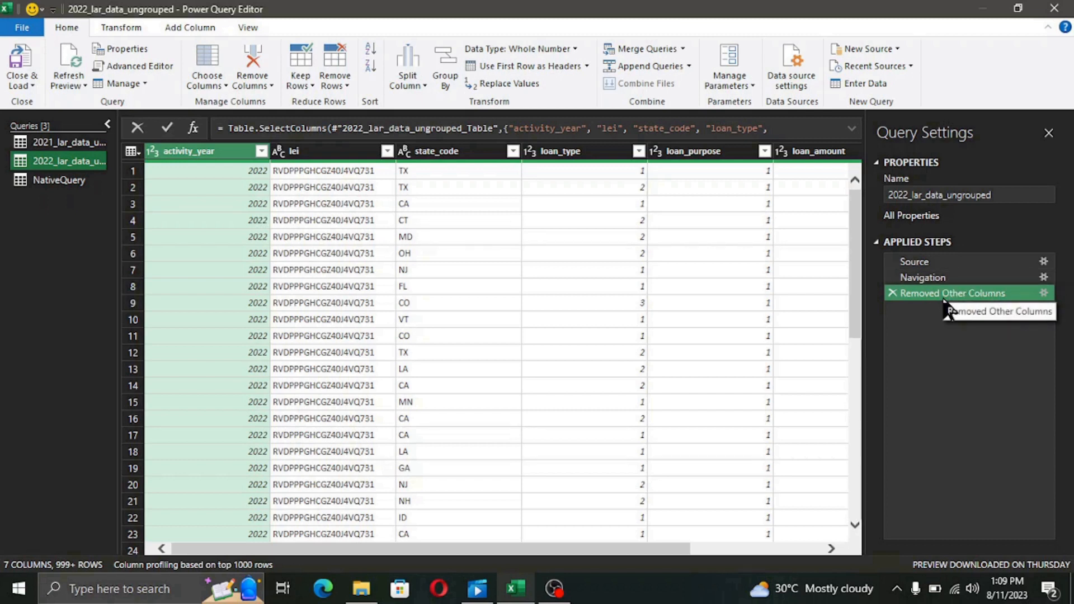
click(53, 183)
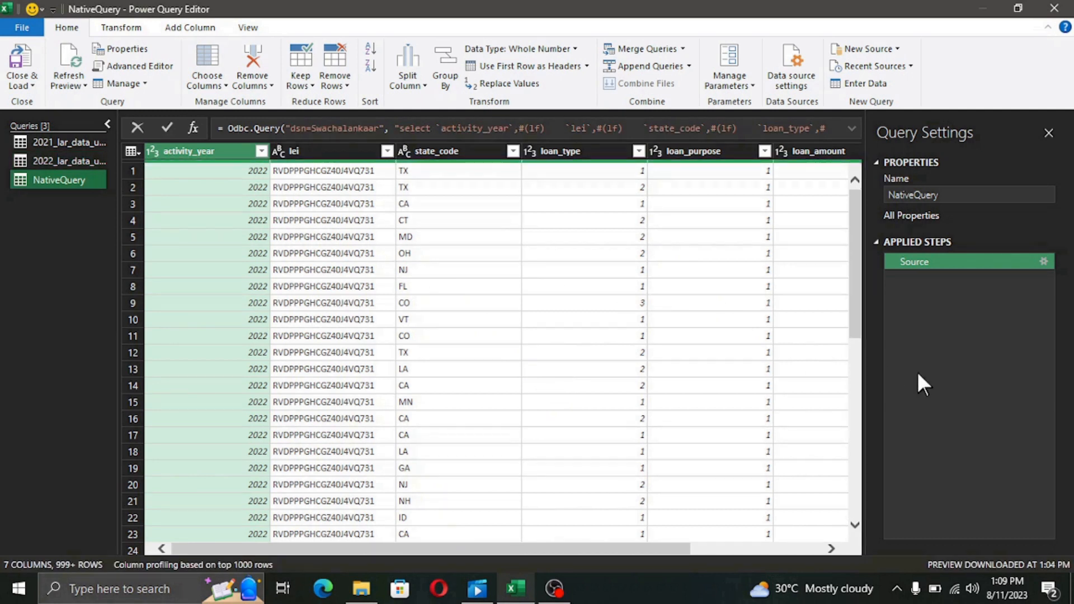
click(28, 82)
click(34, 141)
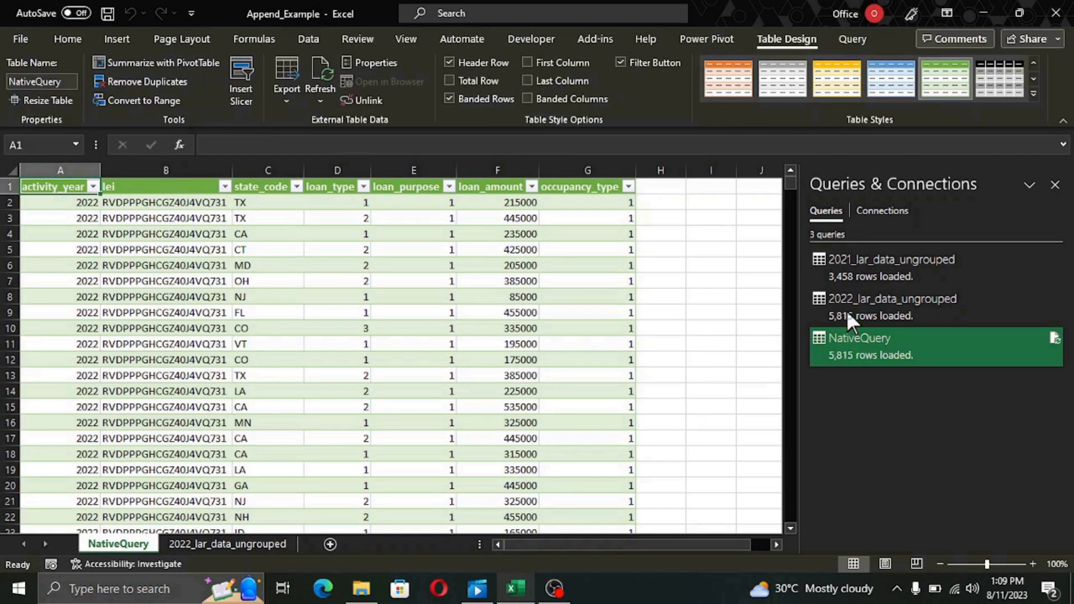
mouse_move(854, 363)
mouse_move(886, 356)
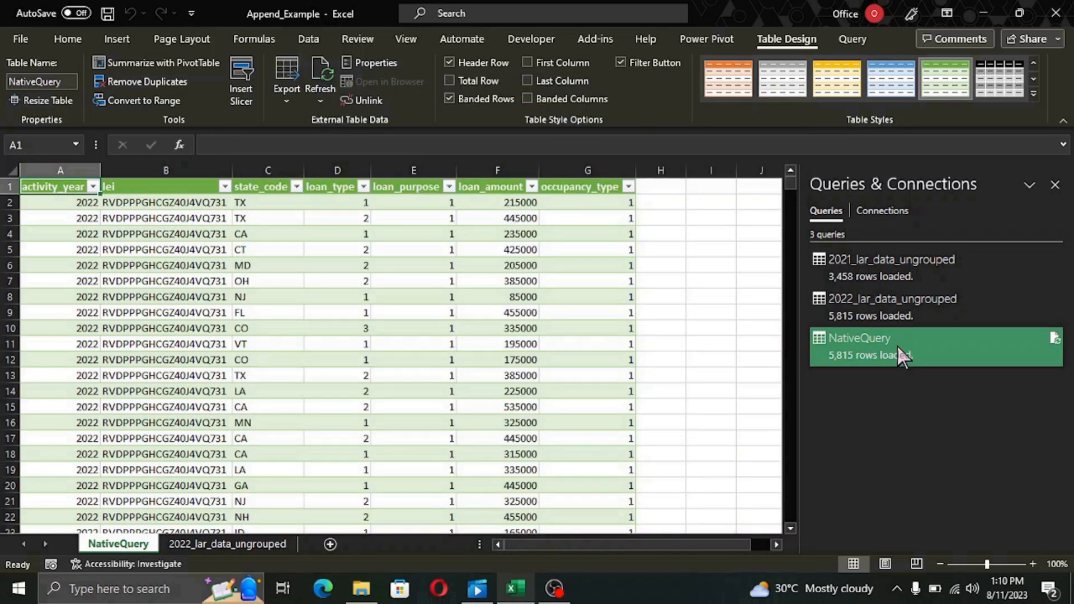
mouse_move(897, 314)
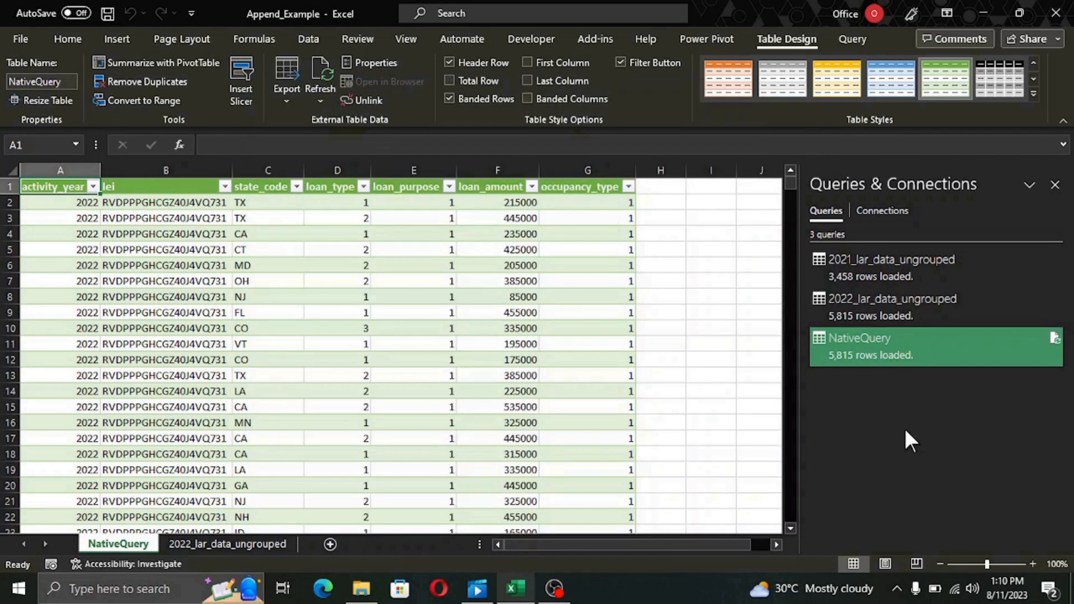